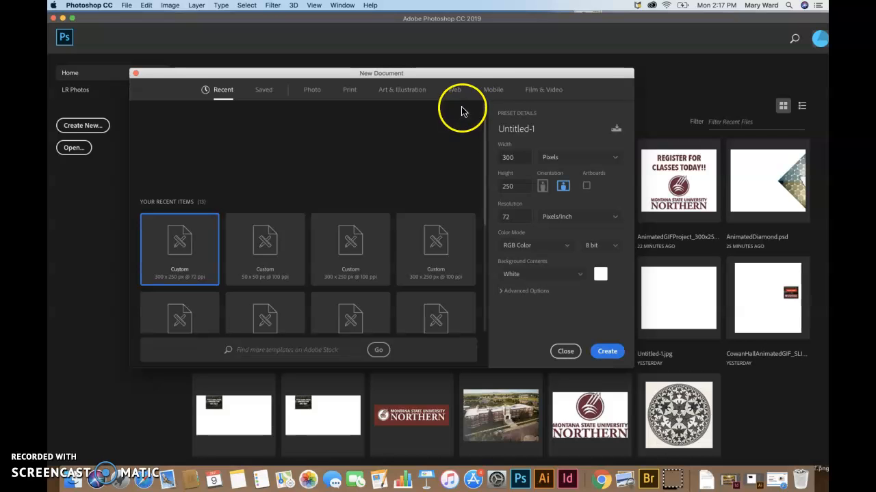
Step: Create a new 300 x 250 pixel document at 72 pixels/inch in RGB Color with a white background
click(513, 158)
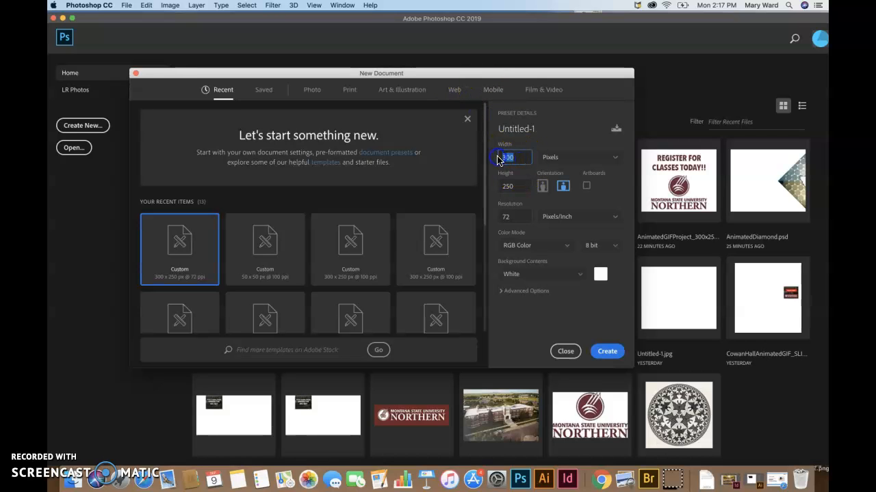
click(513, 218)
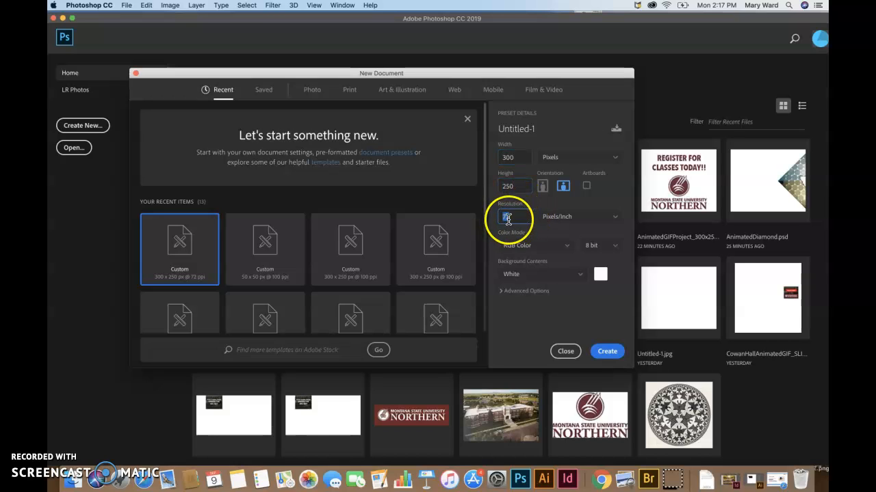
click(544, 250)
click(548, 253)
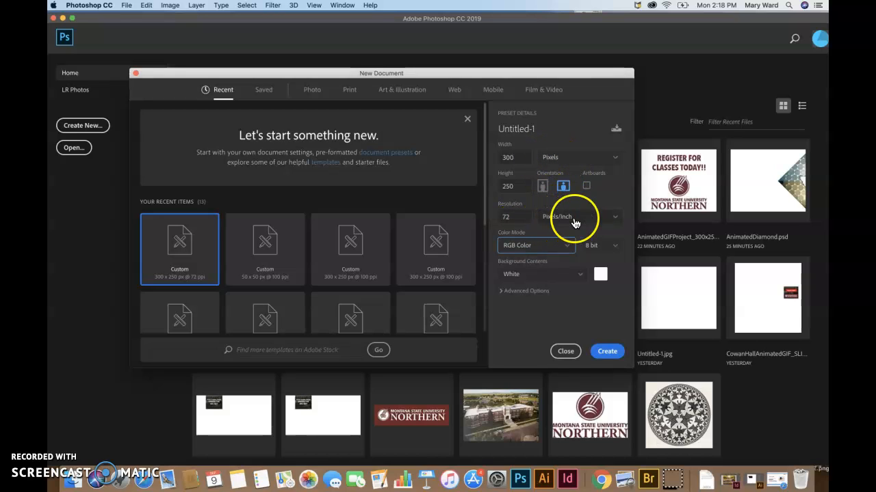
click(605, 356)
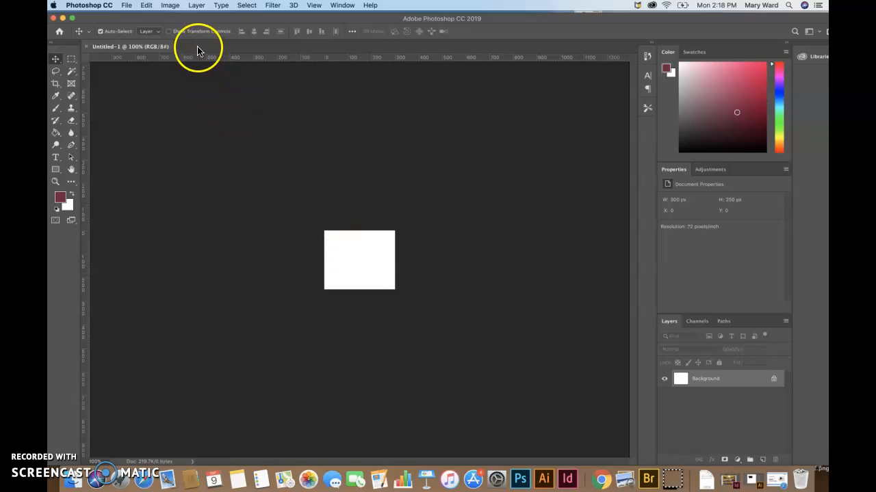
Step: Open the CowanHall_CMYK.jpg photo from the Annimated GIF Bannersnack folder inside GDSN 340
click(127, 5)
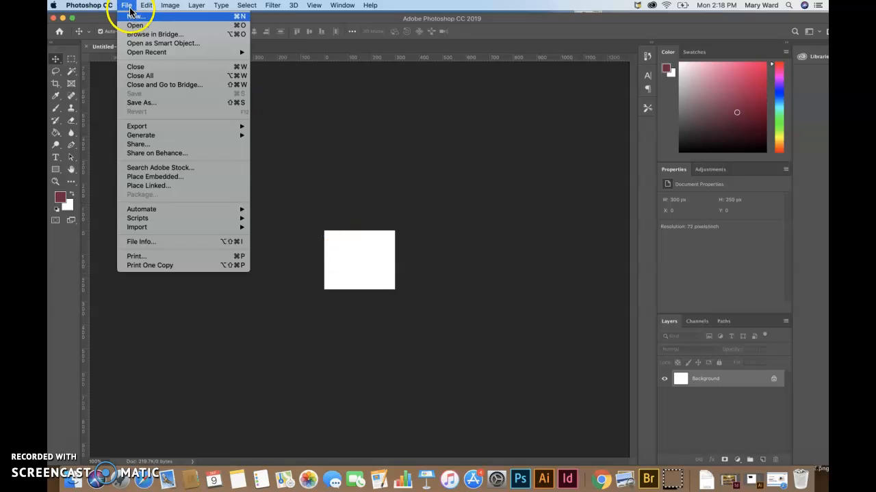
click(133, 26)
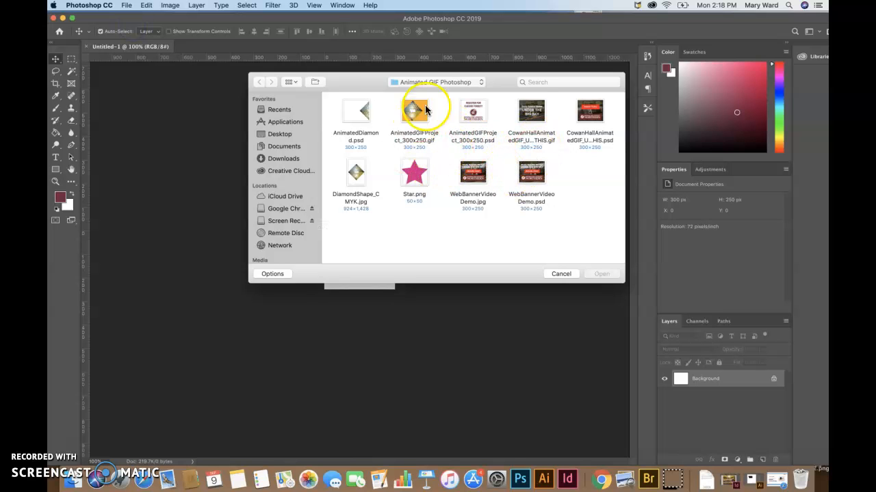
click(448, 82)
click(446, 93)
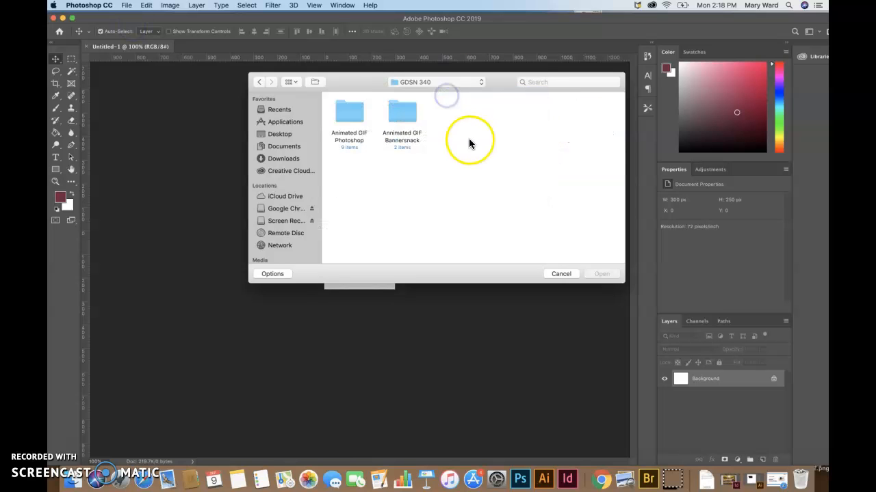
double_click(354, 116)
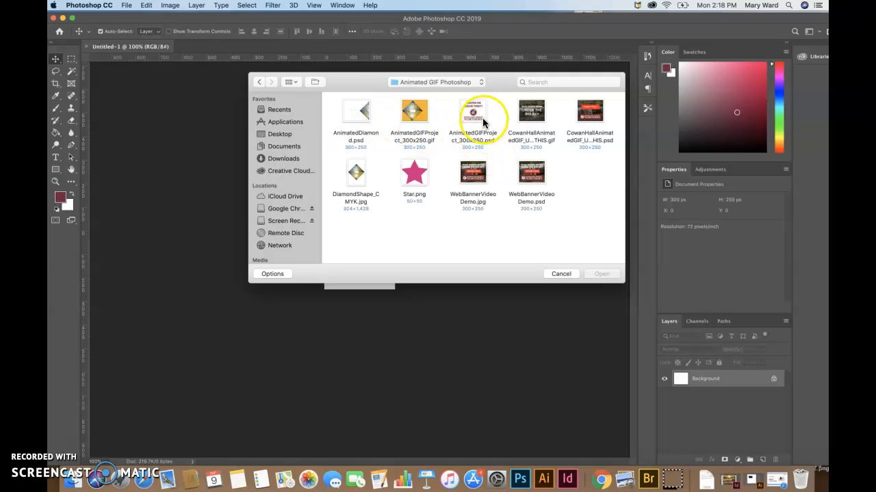
click(476, 83)
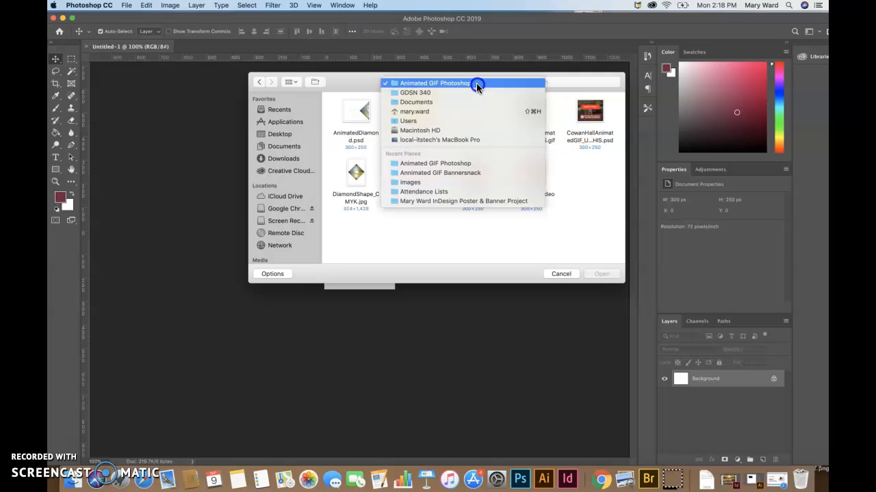
click(470, 91)
double_click(407, 116)
click(350, 109)
click(600, 274)
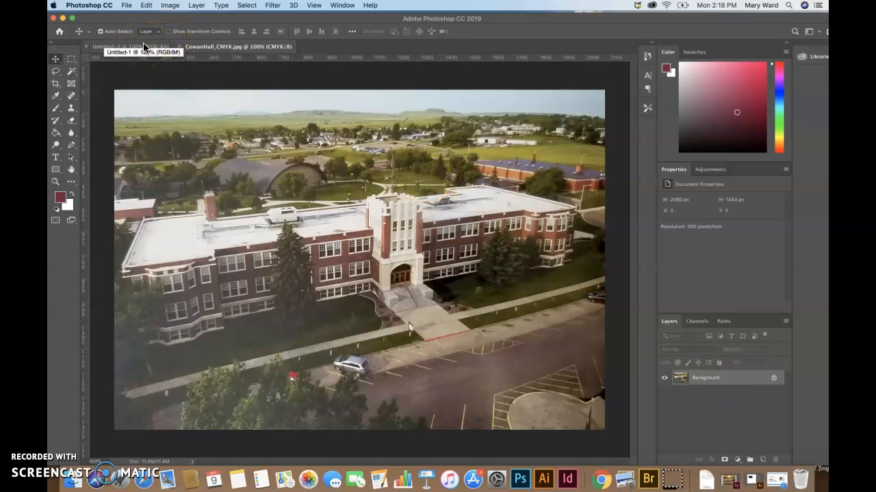
Step: Copy the entire Cowan Hall photo into the Untitled-1 document and shift it up and to the left on the canvas
click(245, 5)
click(251, 19)
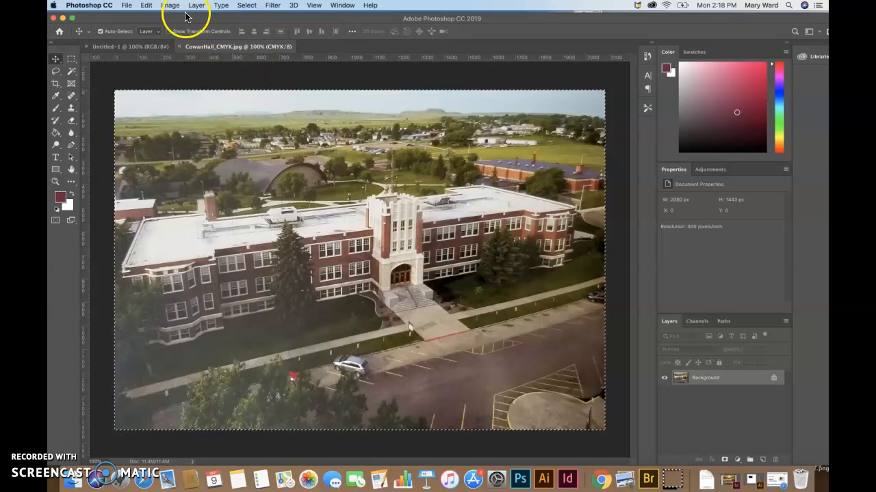
click(135, 47)
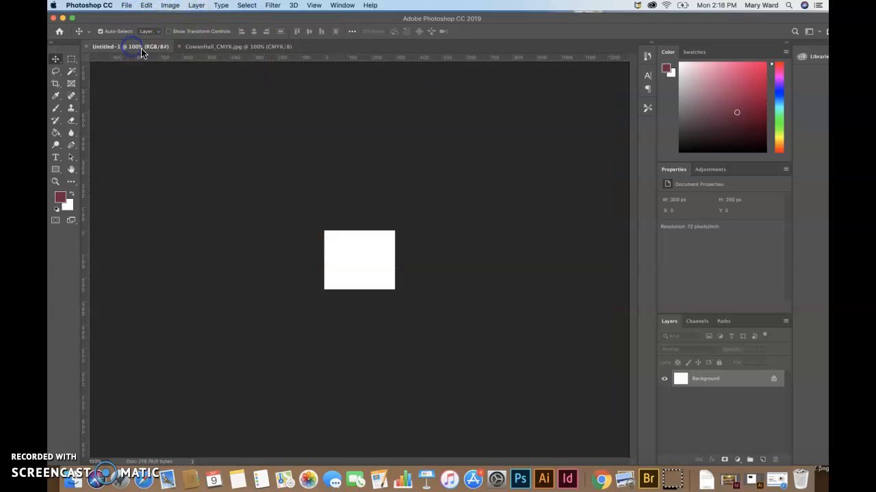
key(super+v)
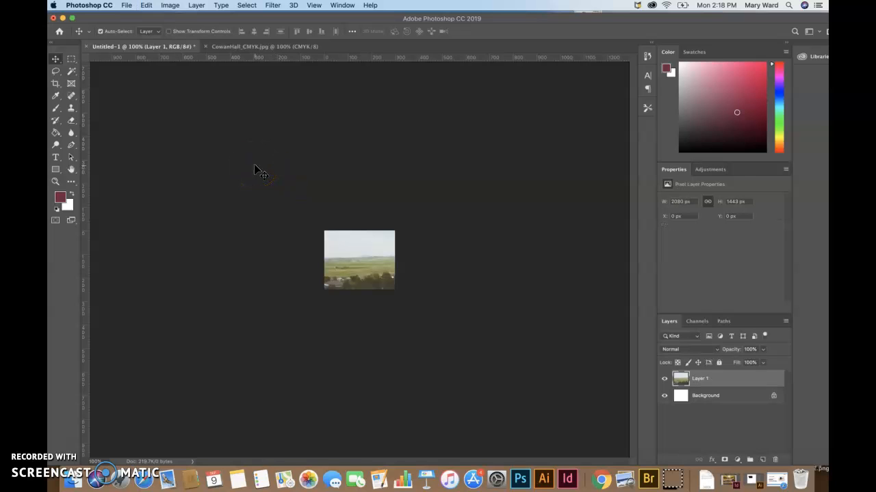
drag(370, 261, 336, 239)
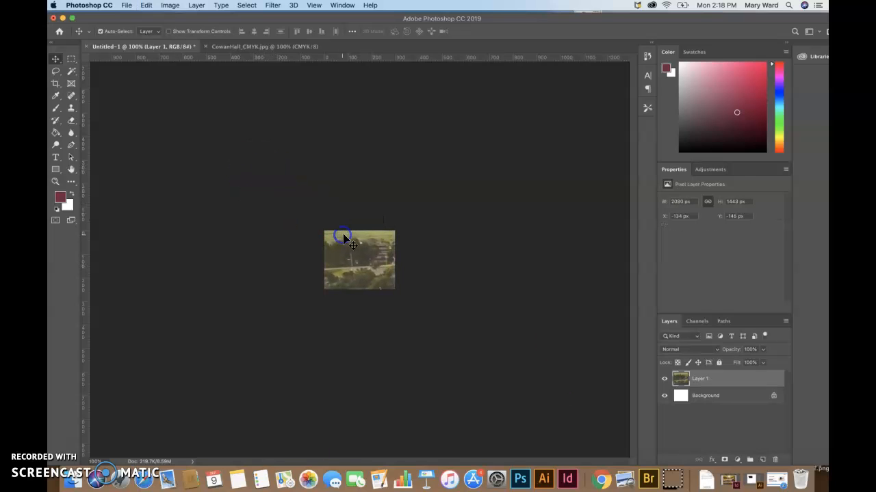
Step: Delete the white Background layer, keeping only the pasted photo layer
click(728, 401)
click(664, 398)
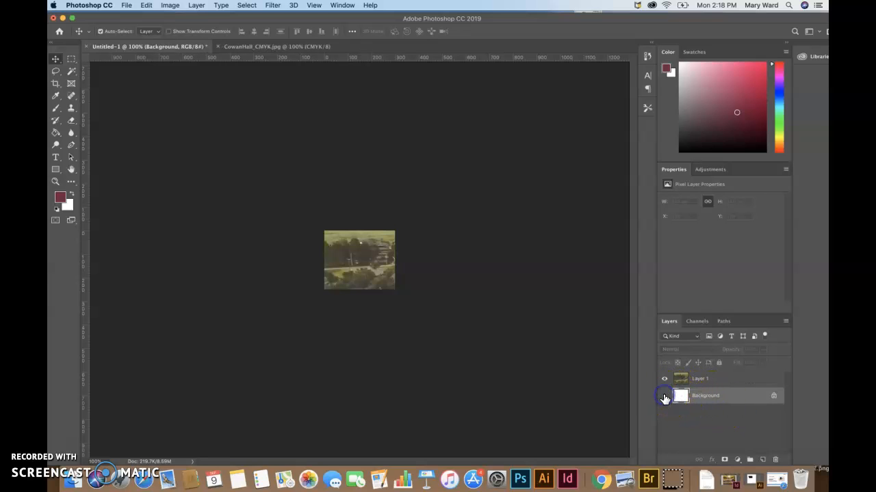
drag(714, 411, 775, 459)
Step: Toggle the photo layer's visibility off and on to check the transparency beneath it
click(663, 383)
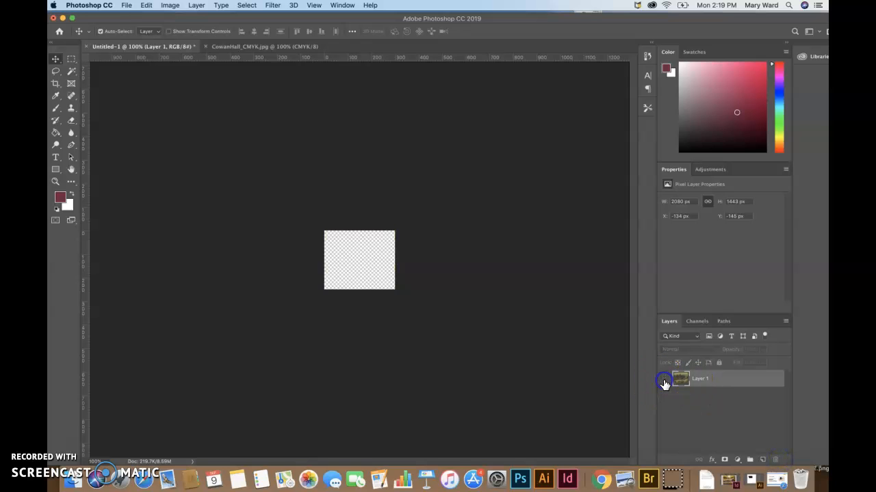
click(663, 381)
click(663, 382)
click(663, 381)
click(663, 382)
click(664, 381)
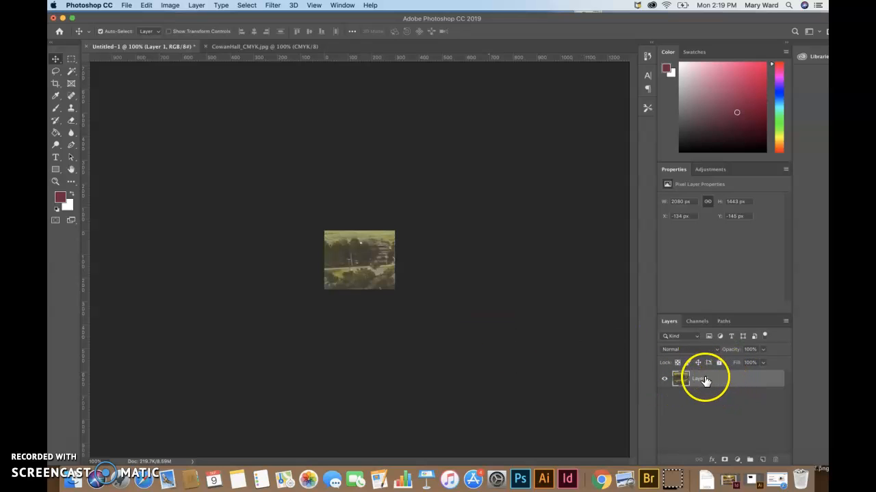
Step: Use Free Transform to scale the photo layer proportionally to about 31% and centre it on the canvas
scroll(356, 264, down, 3)
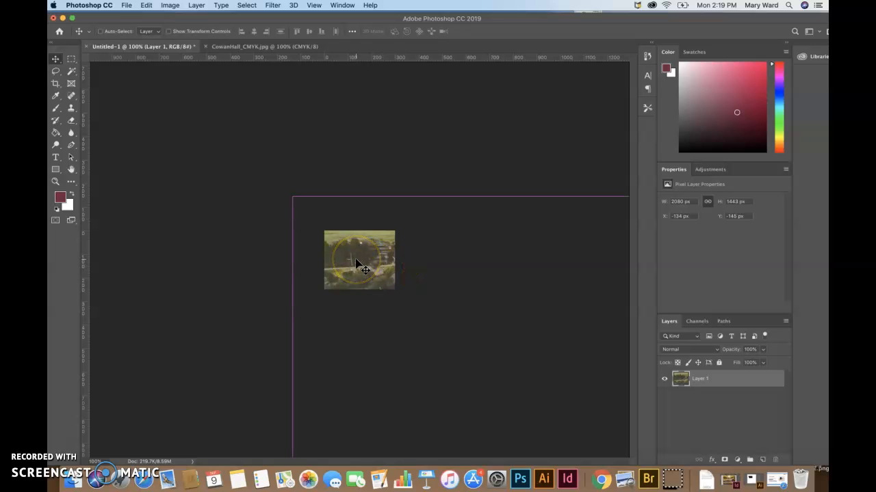
key(super+t)
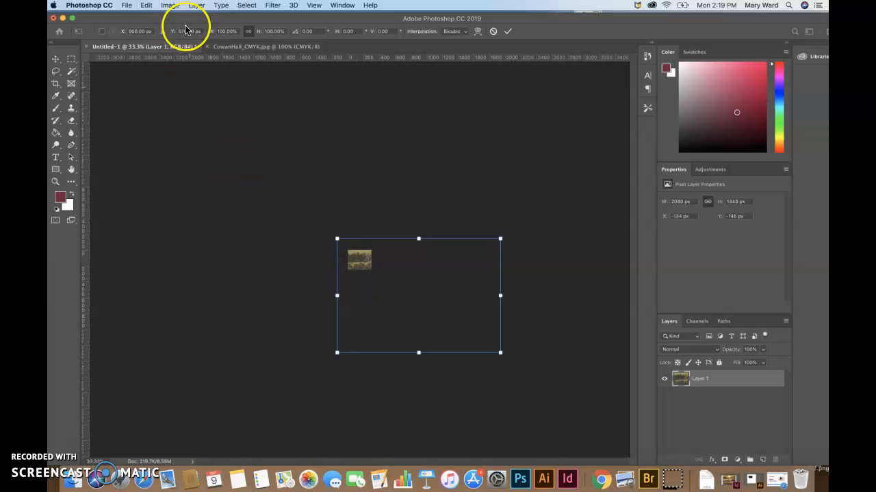
click(146, 5)
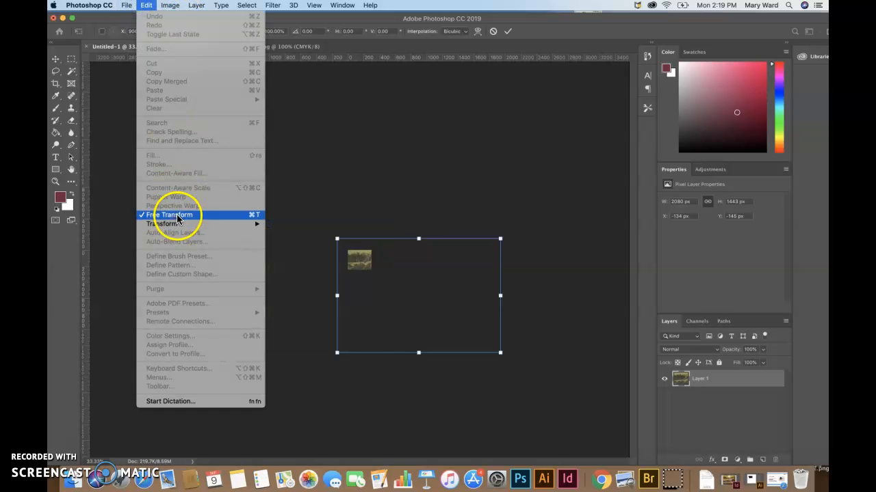
mouse_move(176, 225)
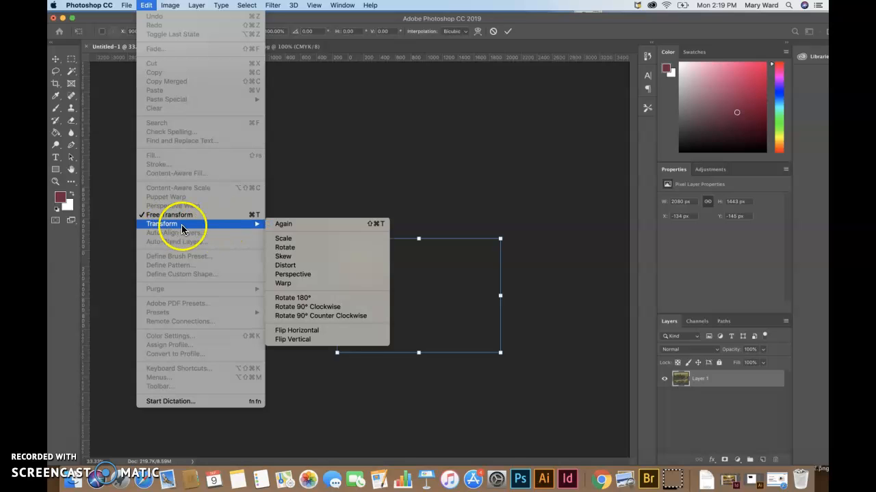
mouse_move(260, 225)
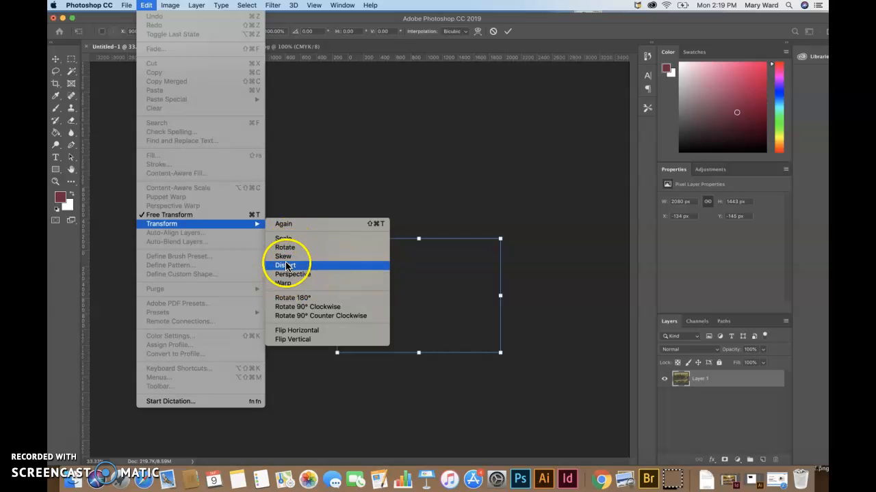
click(210, 217)
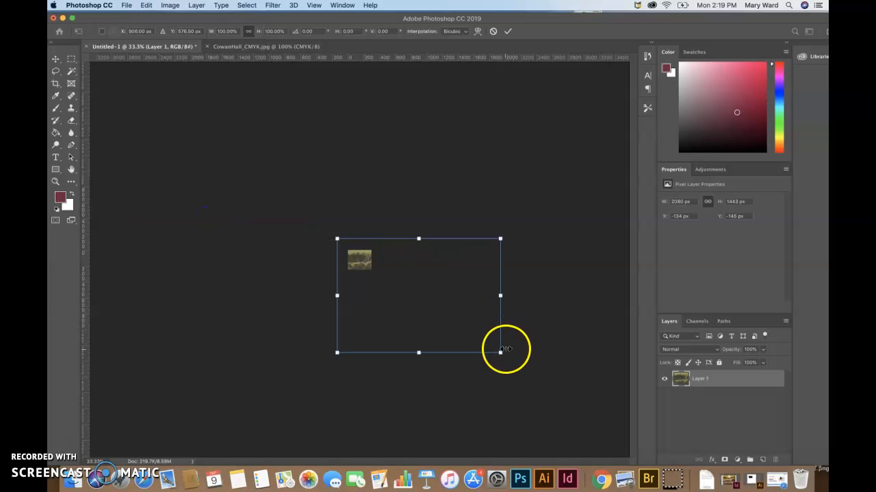
drag(488, 346, 359, 263)
Step: Reduce the photo further to about 26%, position the building's entrance tower near the canvas centre and apply the transform, dismissing the McAfee alert
key(super+equal)
key(super+equal)
key(super+equal)
key(super+equal)
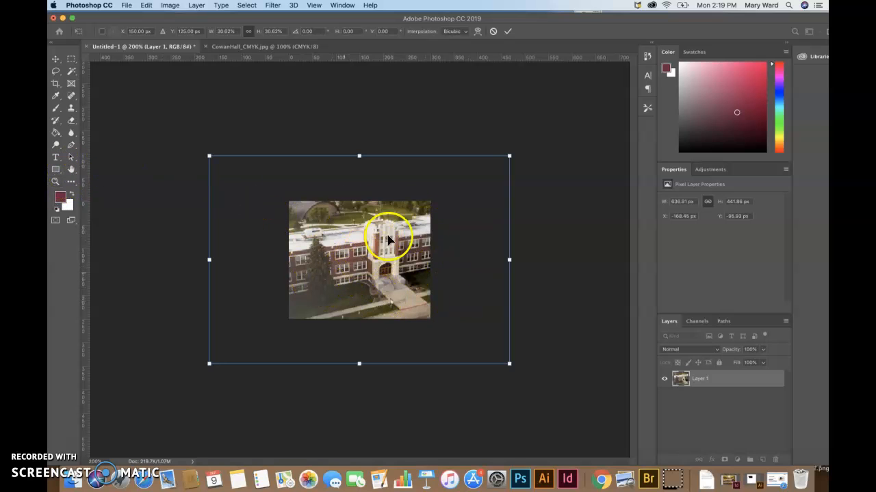
drag(510, 155, 487, 174)
drag(209, 365, 226, 347)
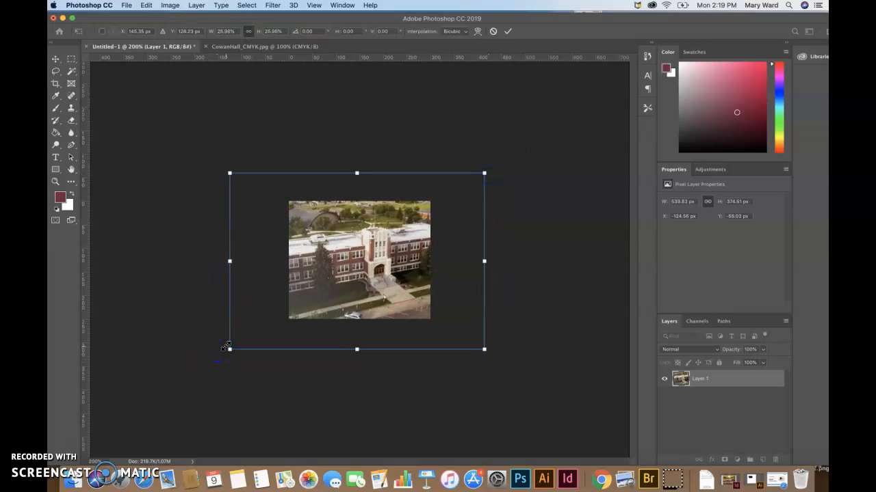
drag(402, 296, 391, 299)
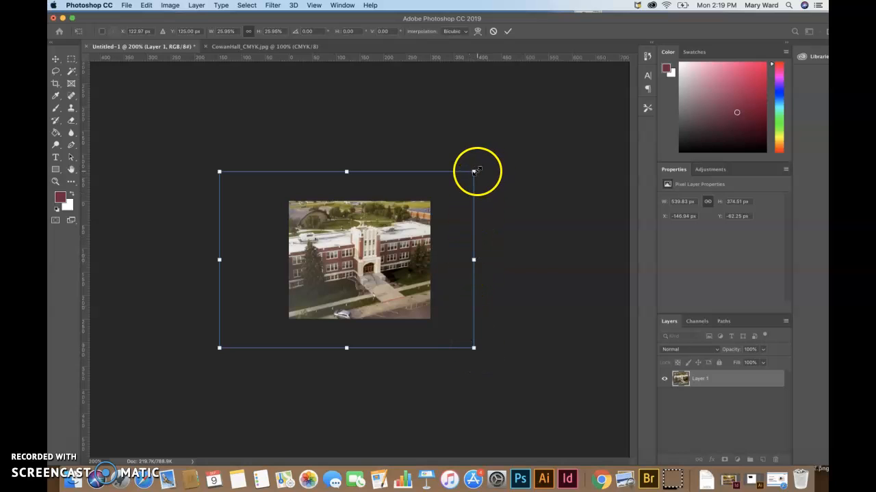
key(Return)
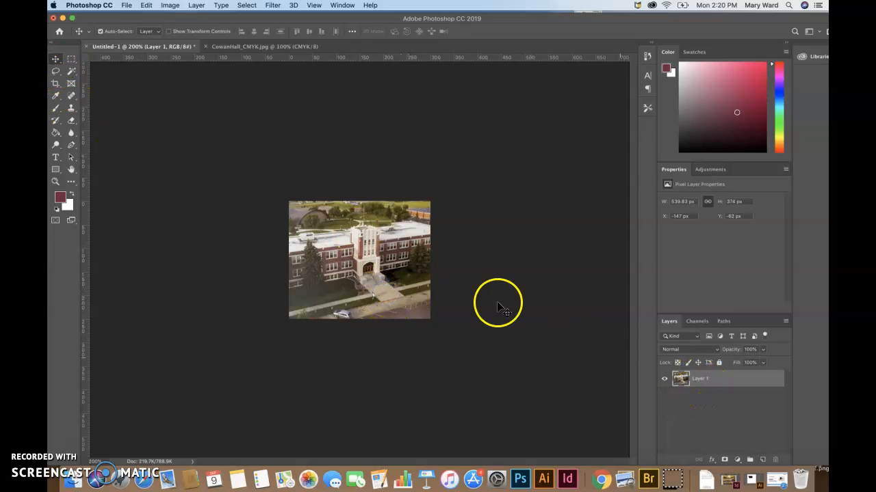
mouse_move(391, 254)
mouse_down()
mouse_move(378, 260)
mouse_move(392, 263)
mouse_up()
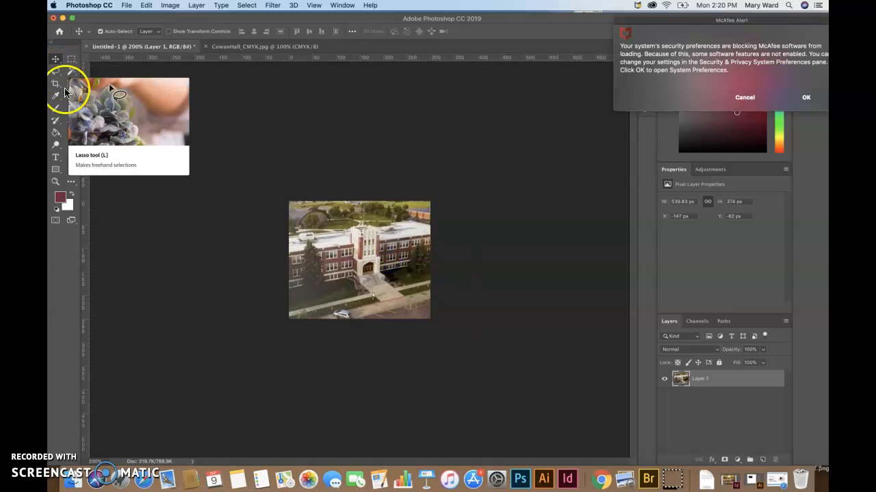
click(751, 98)
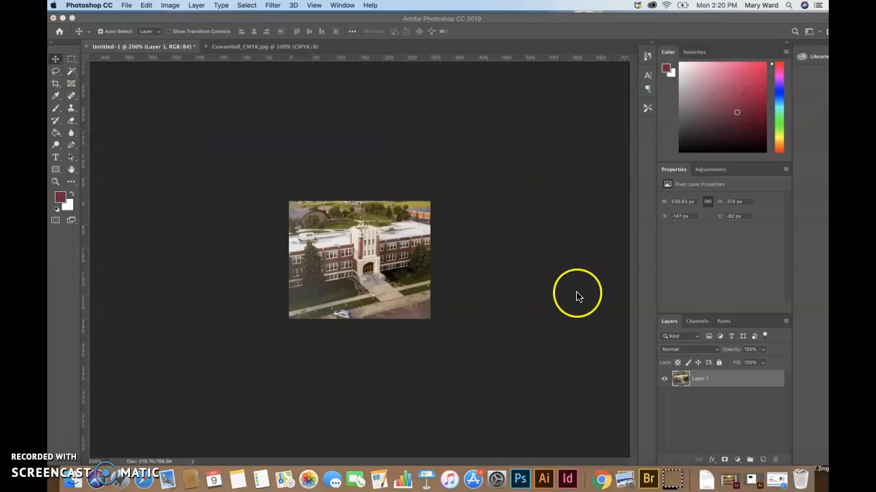
Step: Add a new layer above the photo and select the entire canvas
click(764, 461)
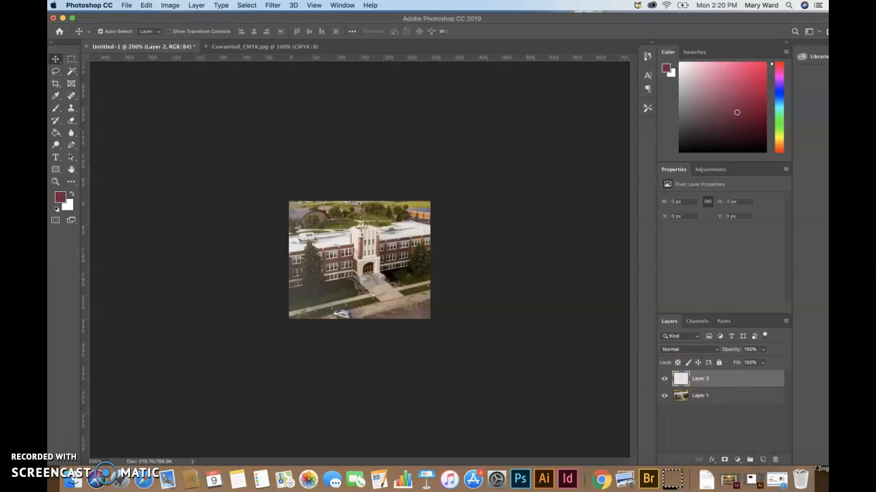
click(246, 5)
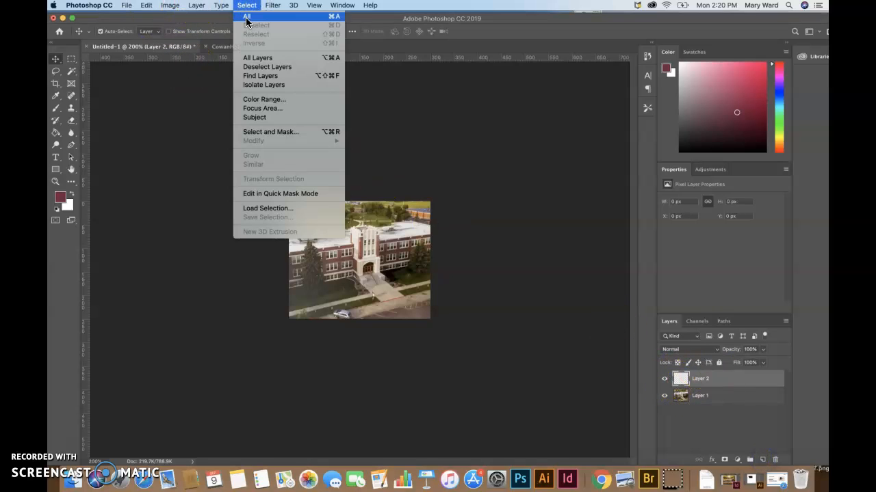
click(248, 16)
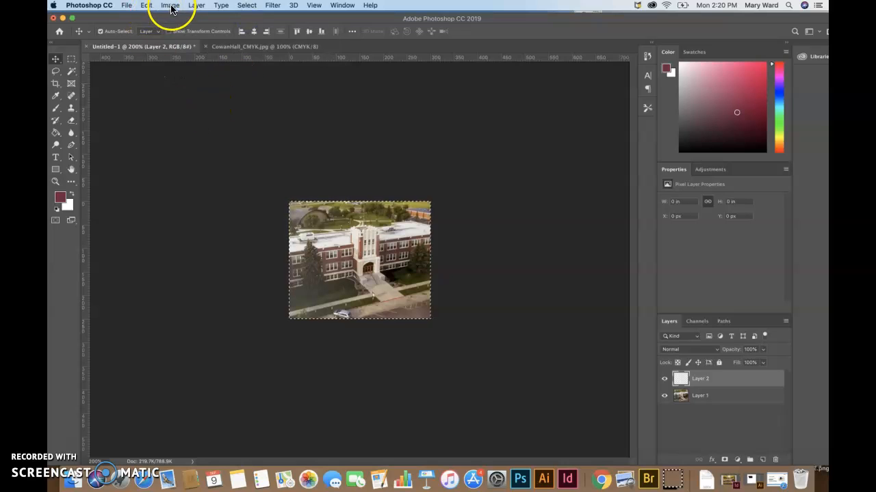
Step: Fill the selected new layer with black in Multiply mode at reduced opacity so it darkens the photo
click(147, 6)
click(163, 156)
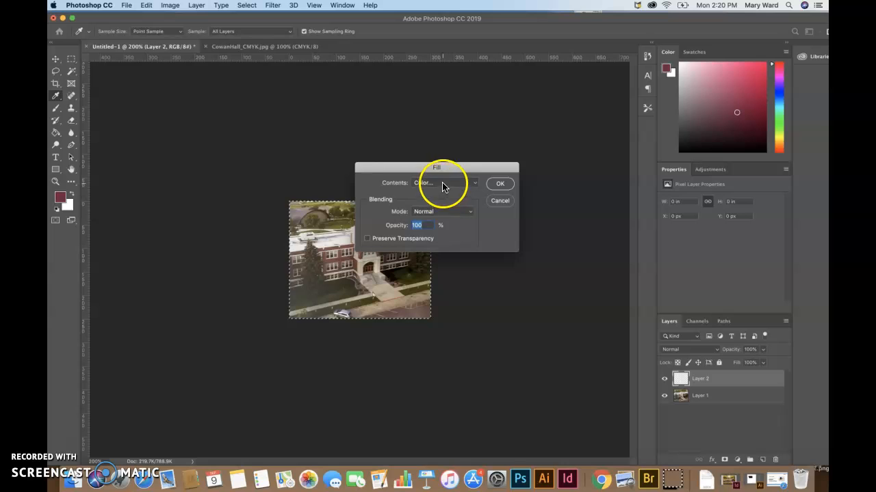
click(442, 189)
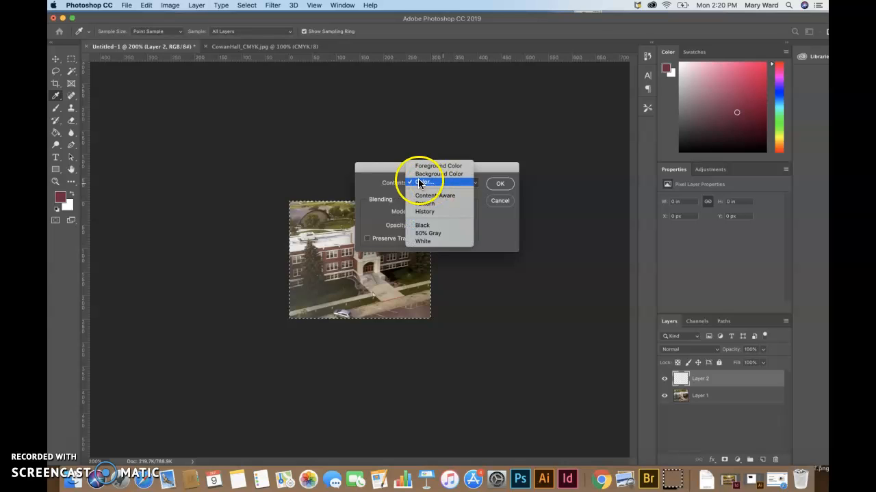
click(434, 226)
click(430, 213)
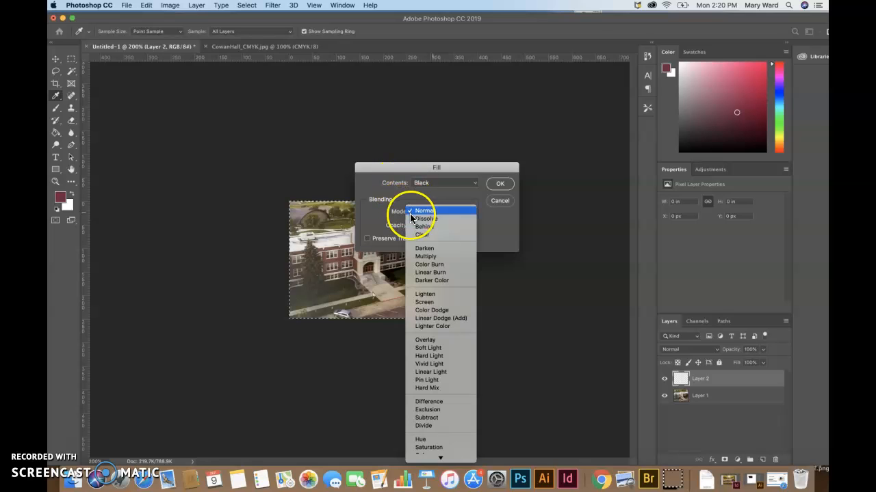
click(424, 257)
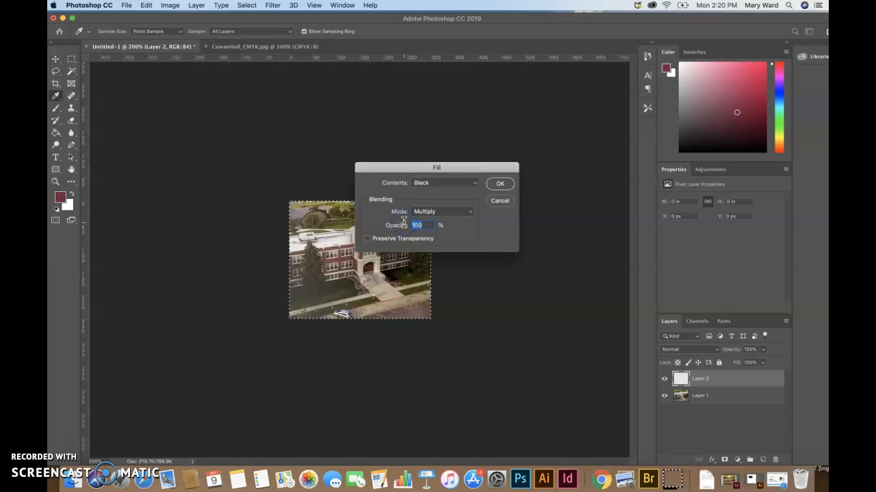
click(500, 185)
Step: Toggle the black overlay layer's visibility off and on to compare the photo with and without it, and deselect the canvas
click(662, 396)
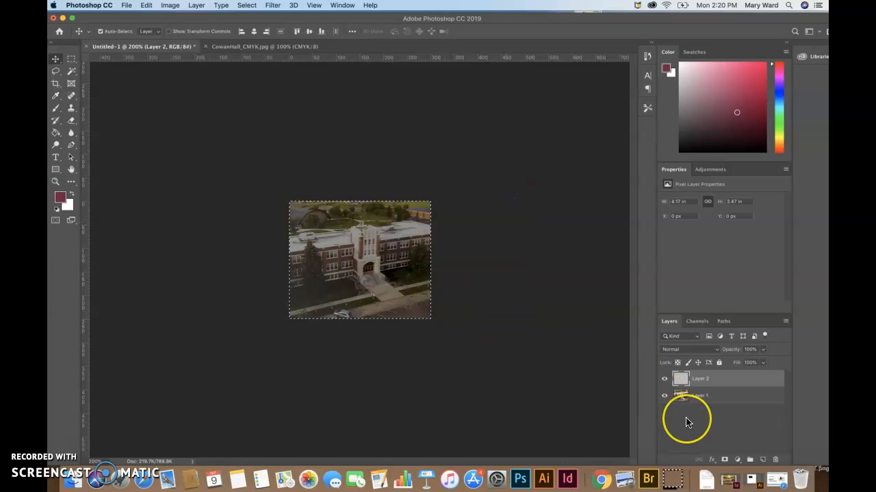
click(662, 379)
click(663, 378)
click(662, 380)
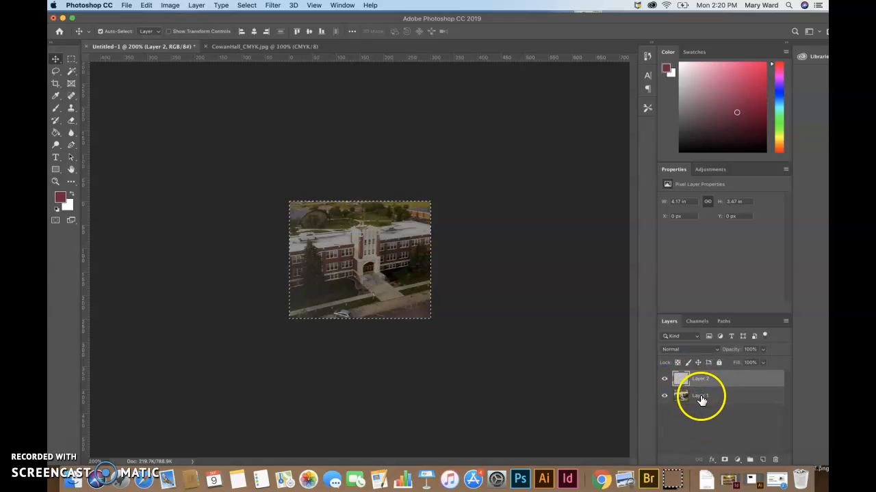
click(664, 381)
click(663, 380)
click(664, 380)
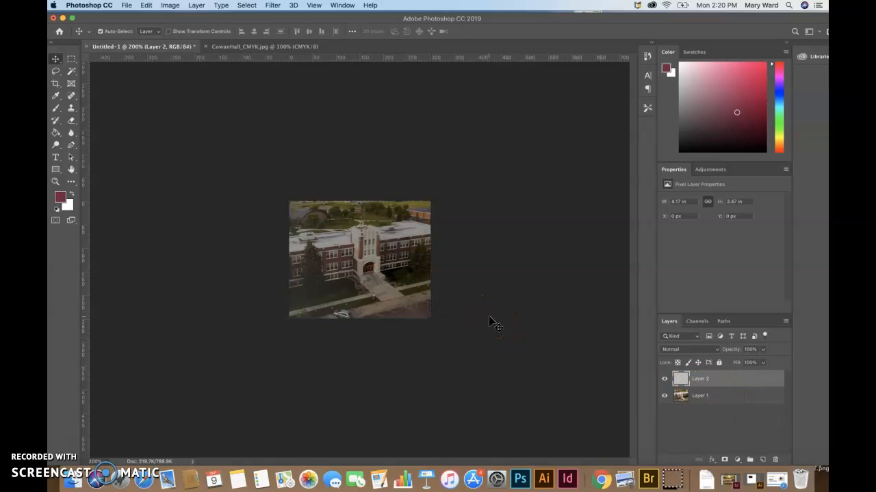
Step: Add a text box over the upper photo reading "Study Graphic Design Under the Big Sky" and widen it to the full 300 px width
click(59, 160)
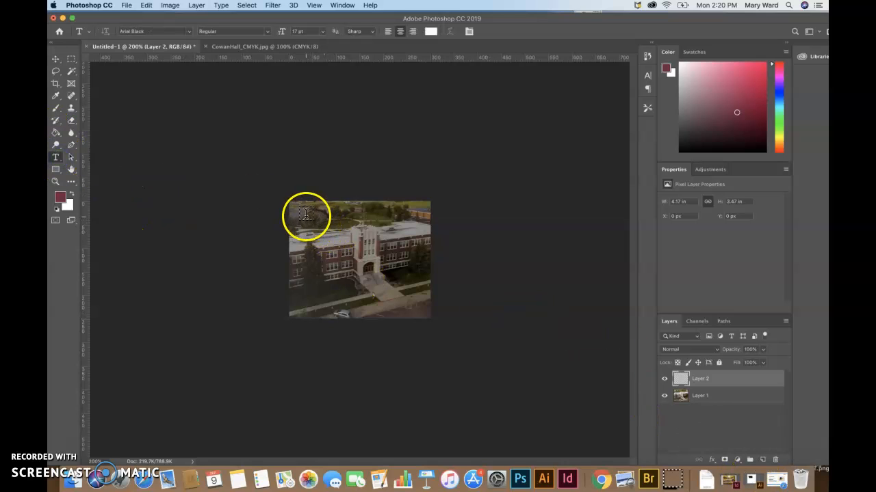
drag(321, 220, 430, 277)
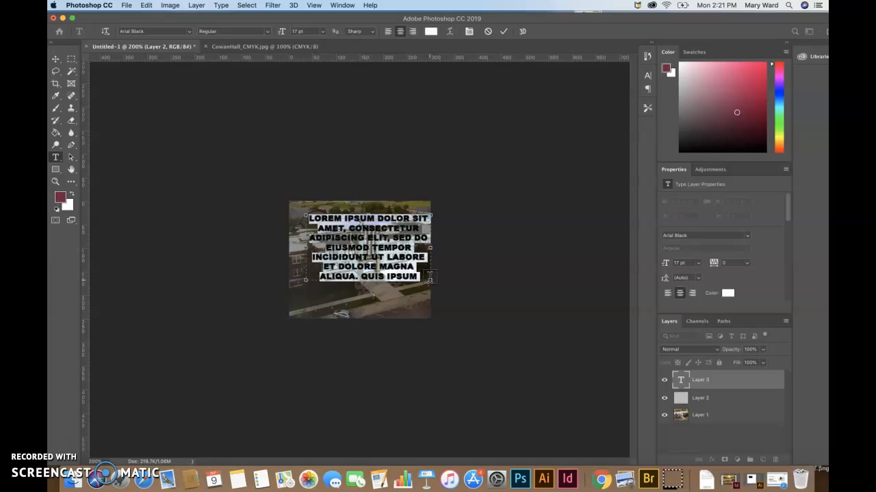
key(BackSpace)
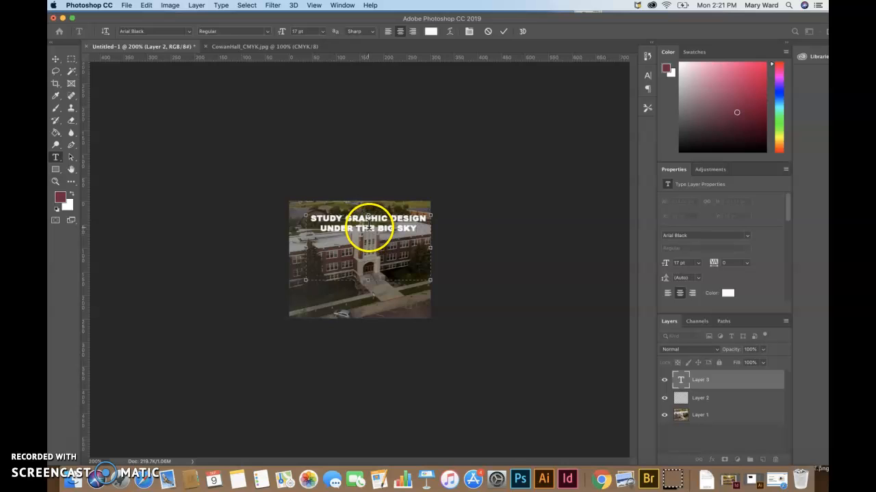
drag(292, 248, 288, 248)
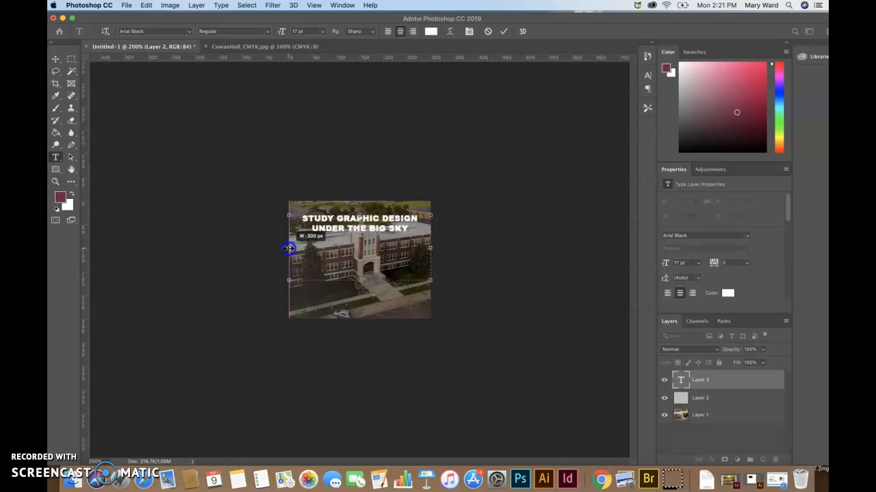
Step: Try right and left alignment on the headline, return it to centred, and check the text colour while keeping the near-white
drag(403, 228, 421, 233)
click(412, 31)
click(388, 31)
click(413, 32)
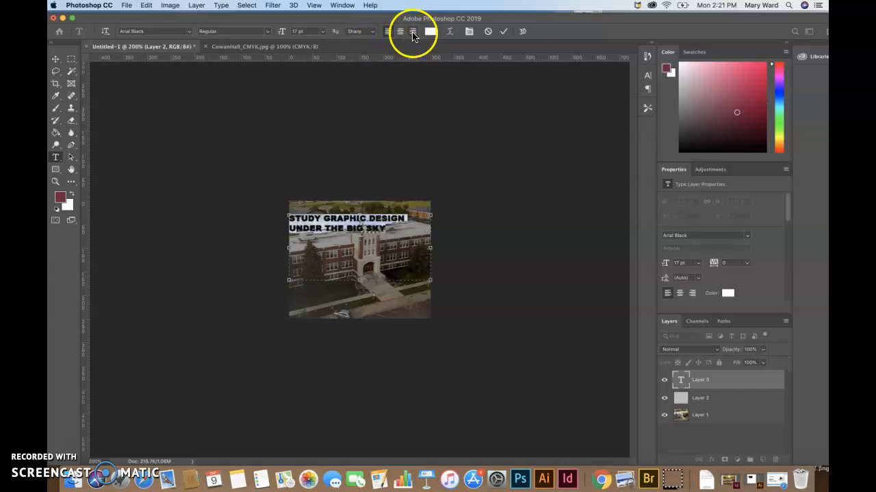
click(388, 31)
click(400, 31)
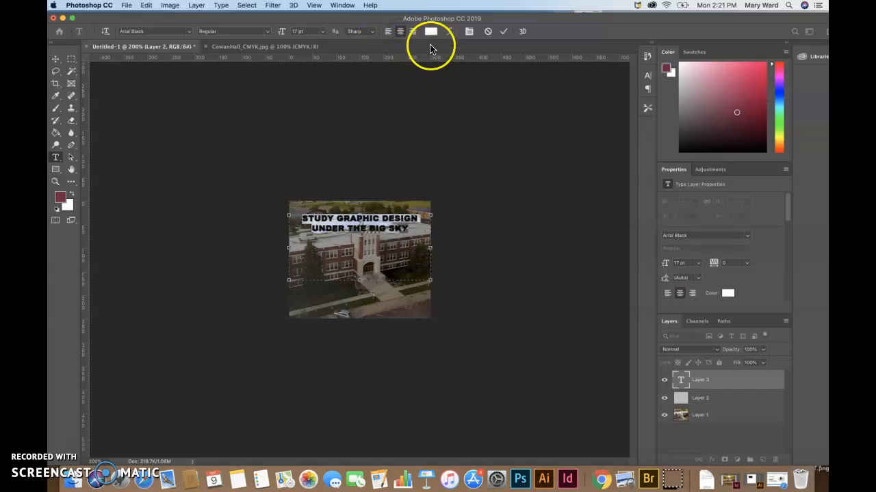
click(431, 30)
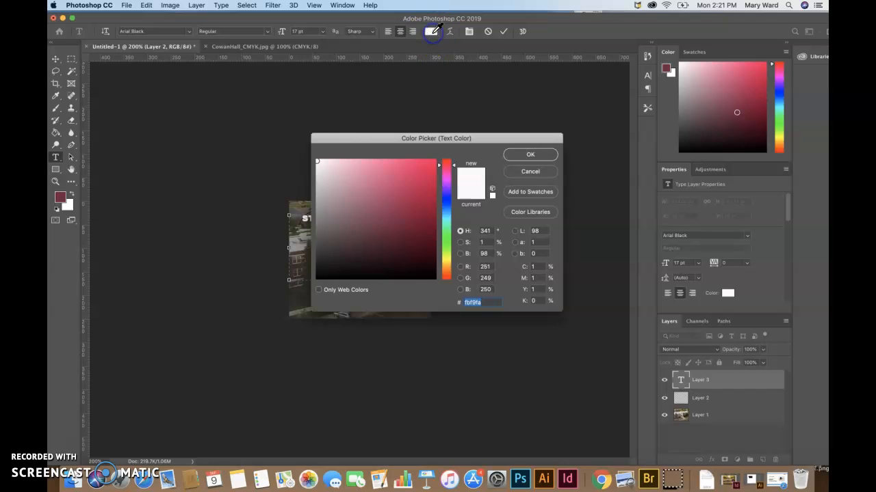
click(520, 155)
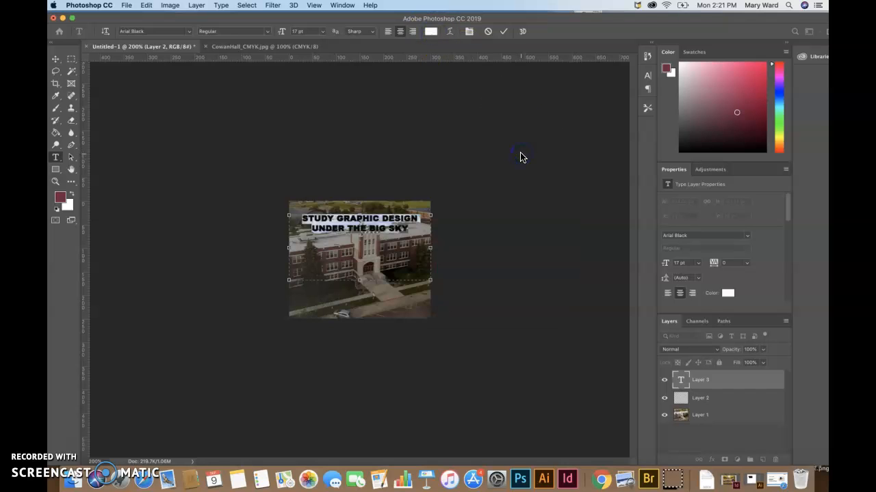
Step: Set the font size of the "Study Graphic Design" line to 18 pt using the Character settings
triple_click(372, 220)
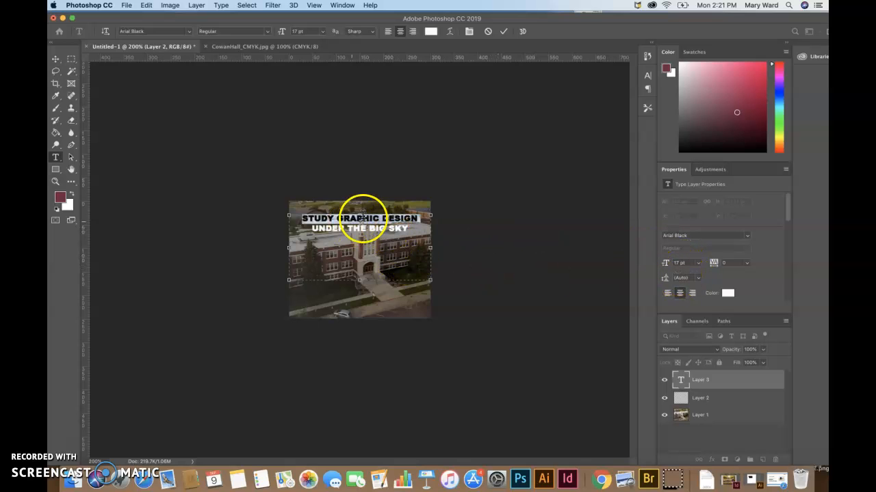
click(340, 7)
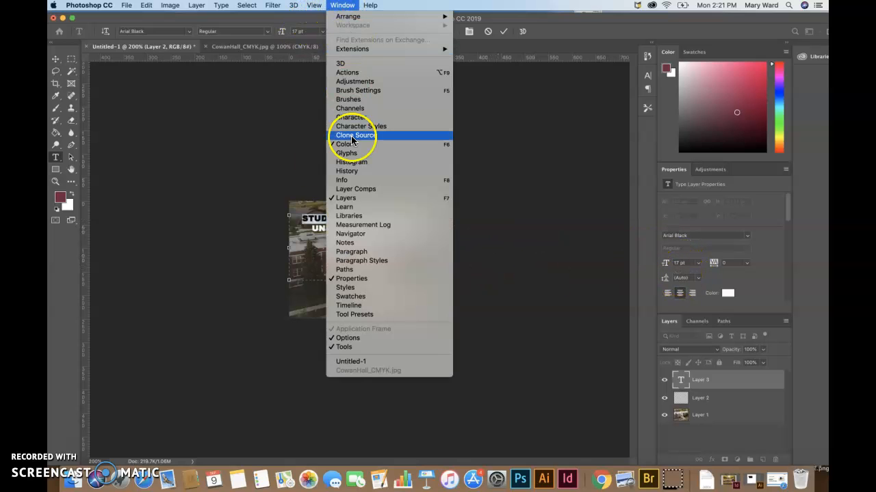
click(354, 116)
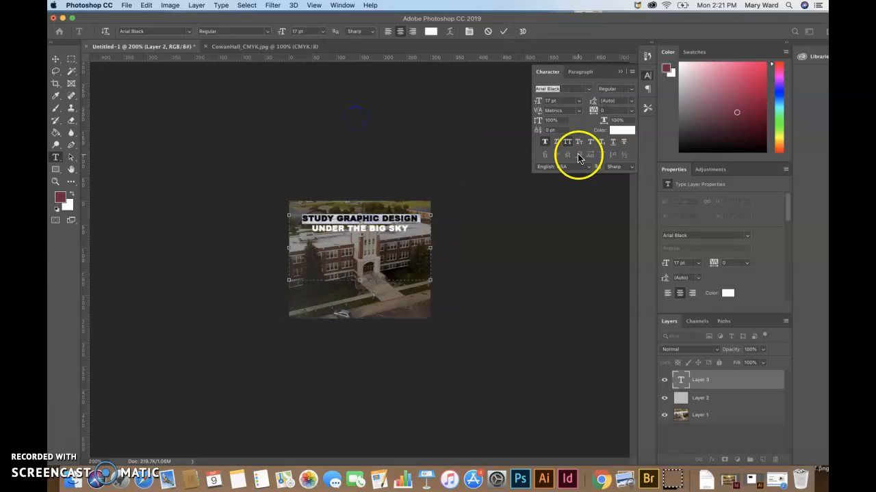
click(549, 100)
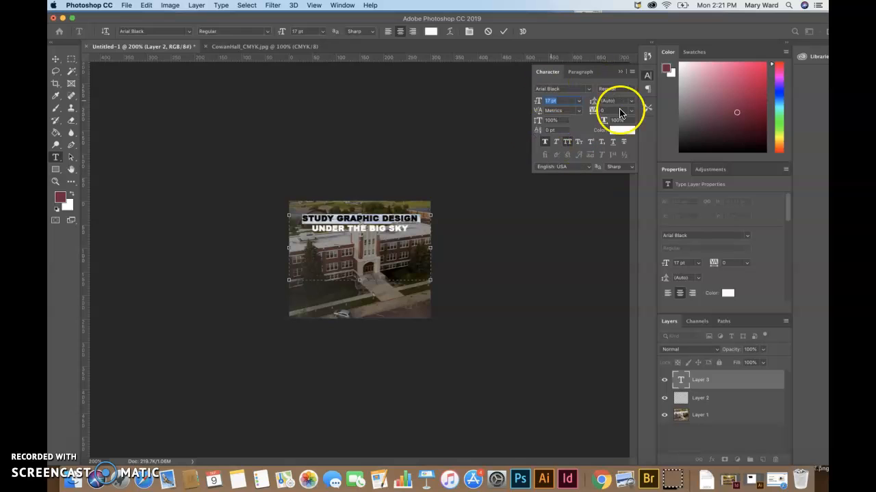
triple_click(395, 220)
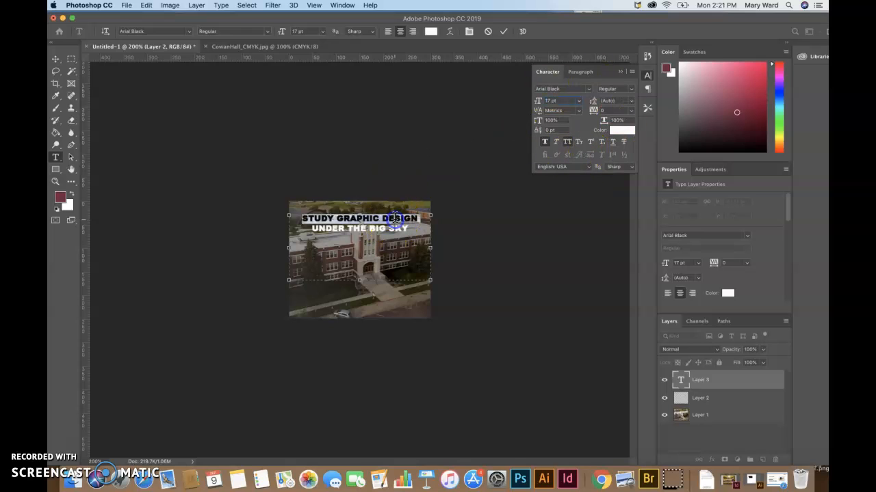
click(549, 100)
key(Up)
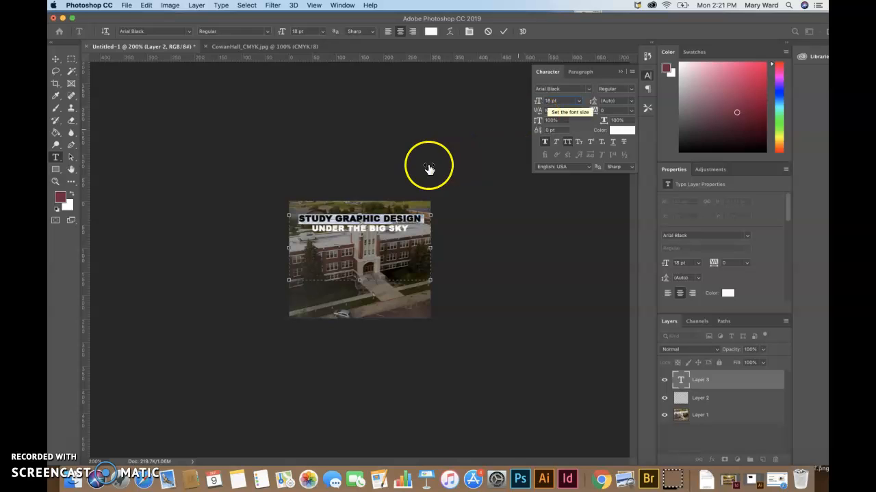
Step: Set the "Under the Big Sky" line to 24 pt and break it onto a new line before "Big Sky"
triple_click(382, 229)
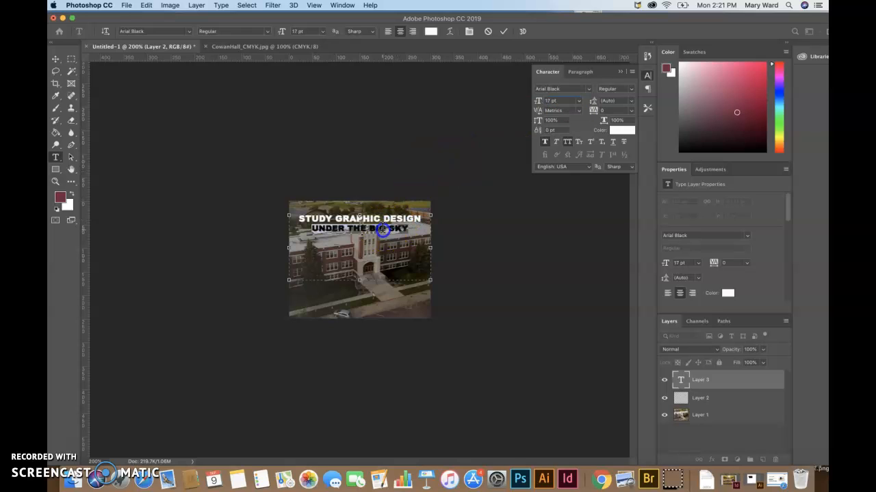
click(571, 106)
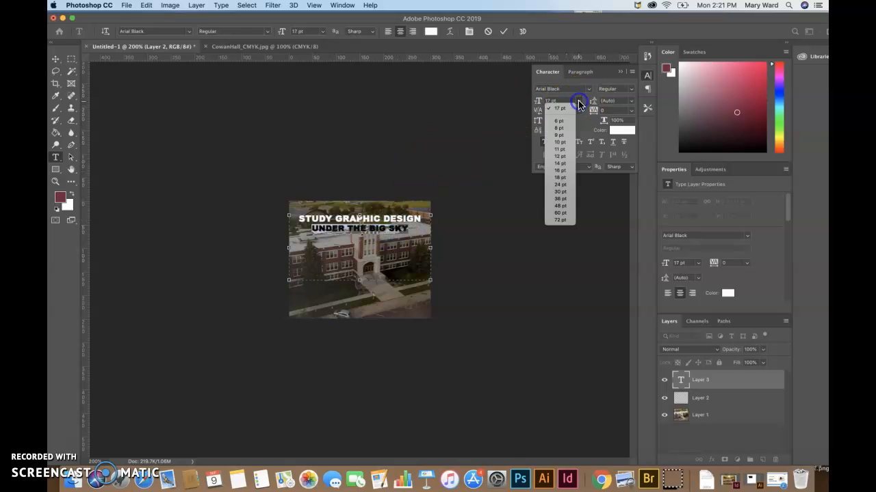
click(562, 184)
click(377, 232)
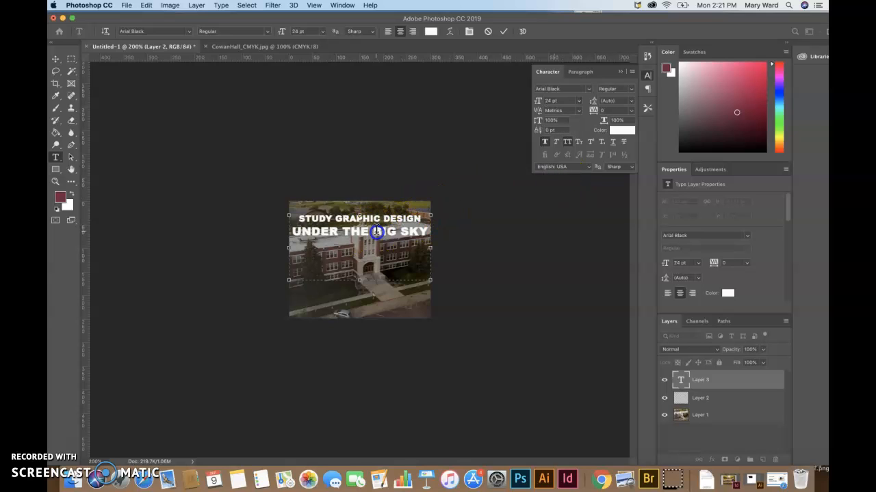
key(Return)
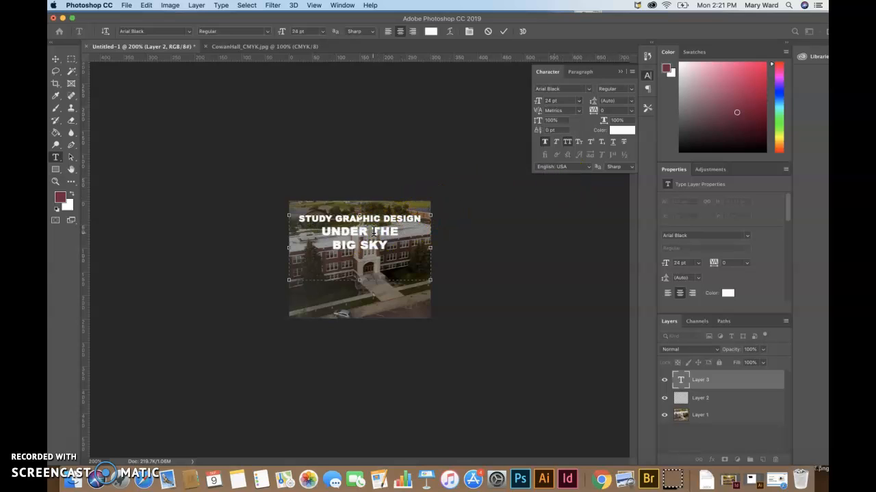
Step: Enlarge the two lines "Under the" and "Big Sky" to 30 pt and finally to 36 pt
drag(318, 230, 385, 251)
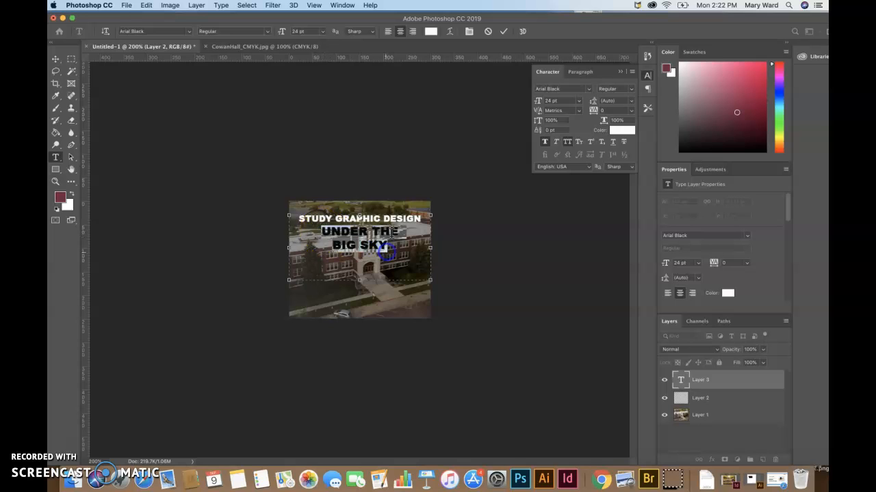
click(579, 100)
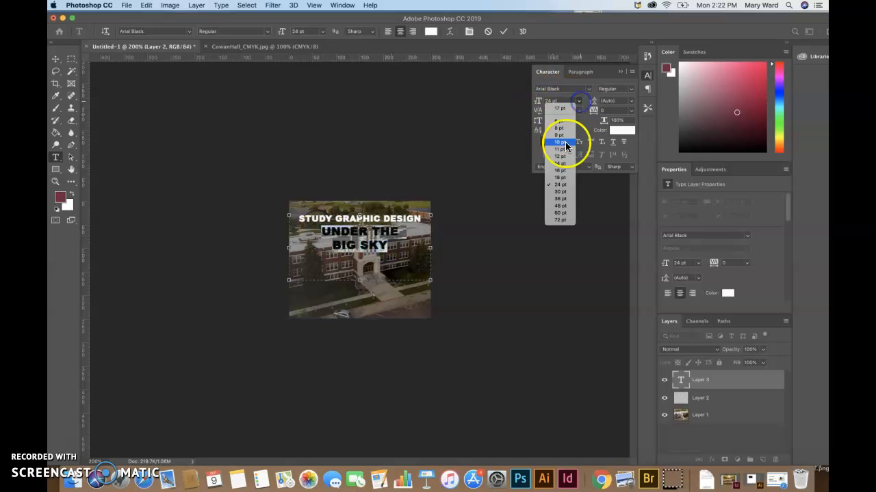
click(559, 193)
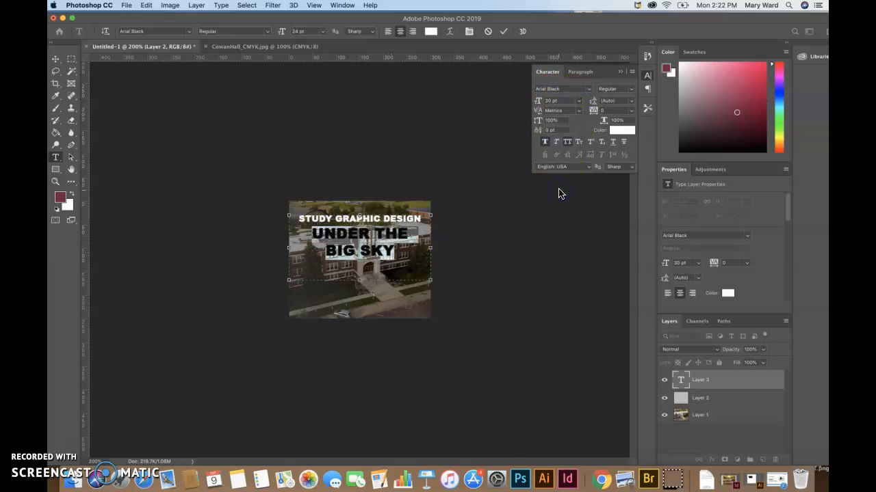
click(578, 102)
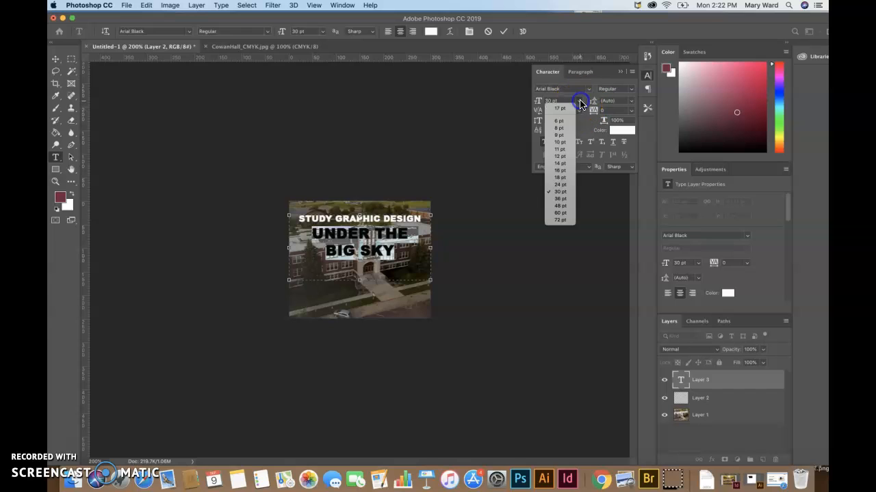
click(560, 199)
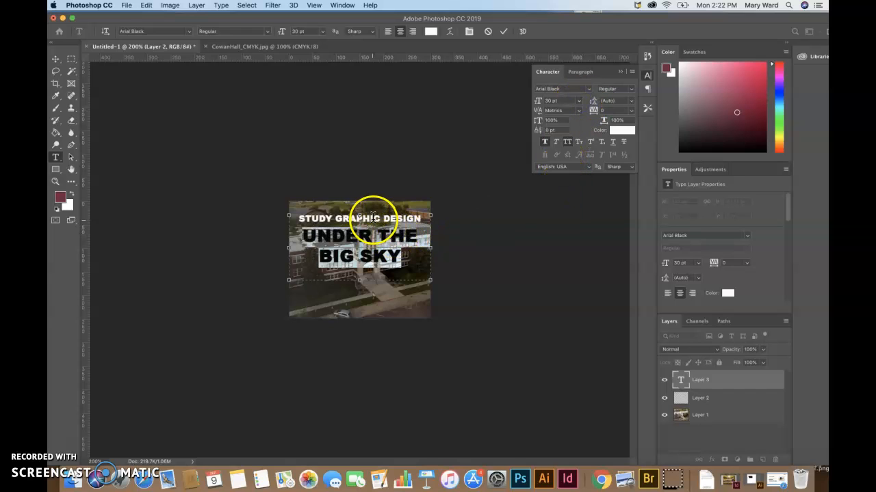
Step: Turn off Faux Bold and All Caps for "Study Graphic Design" and commit the headline text
triple_click(372, 217)
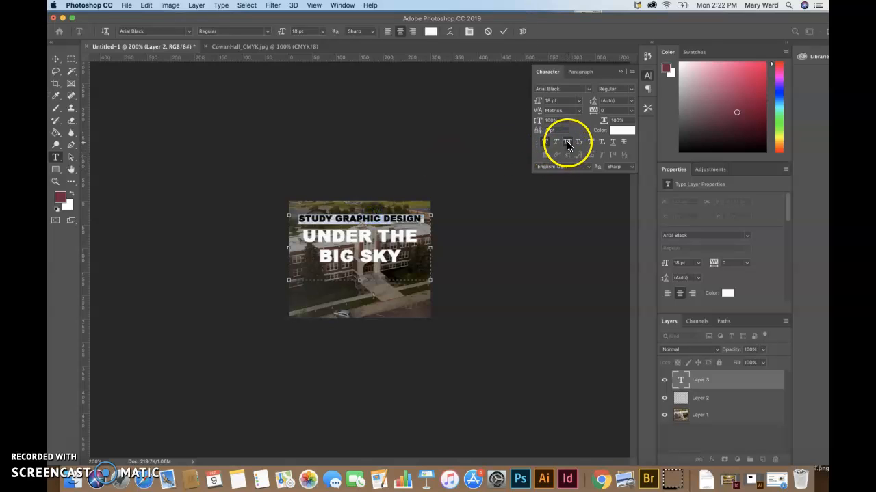
click(545, 142)
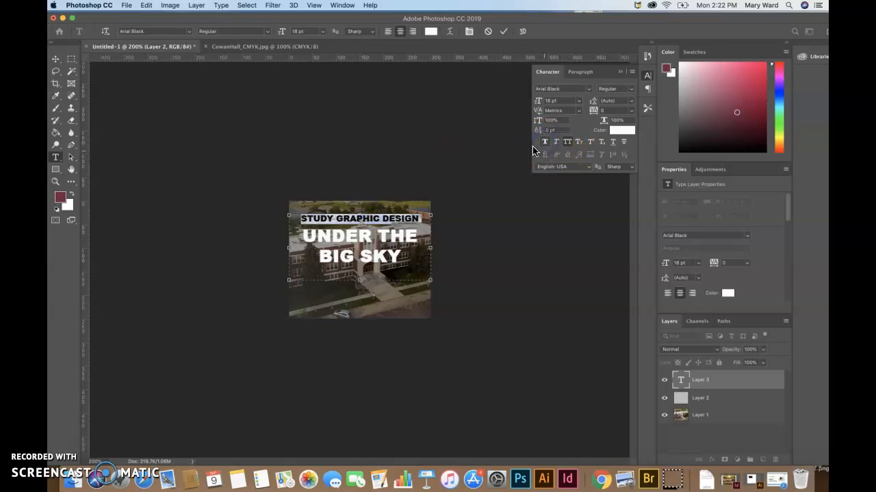
click(568, 143)
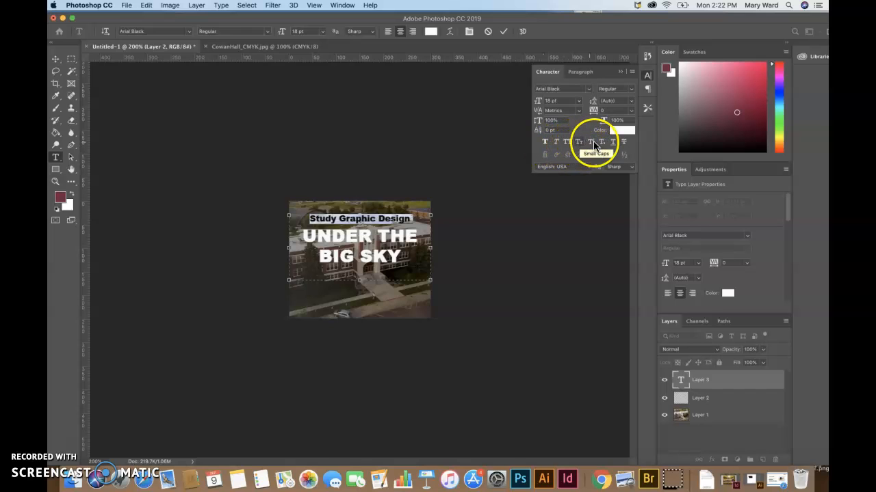
click(405, 235)
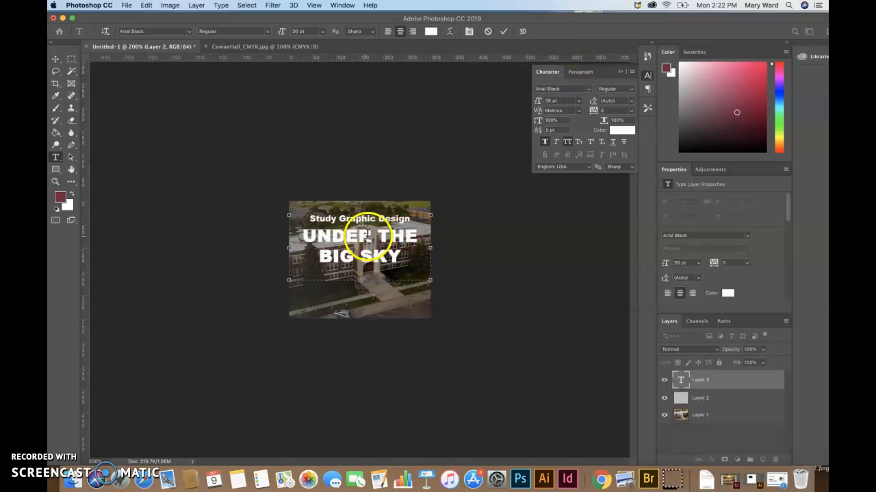
click(55, 59)
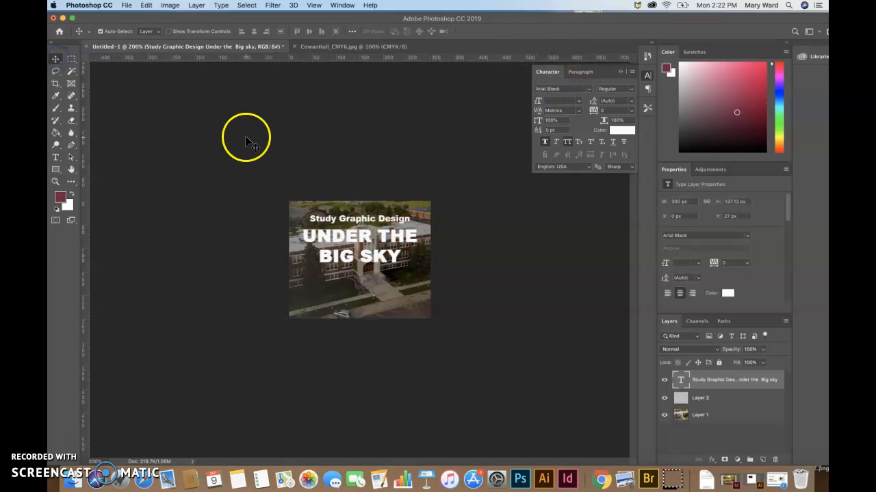
Step: Open the MSUN_Logo.jpg file and select the entire logo image
click(336, 47)
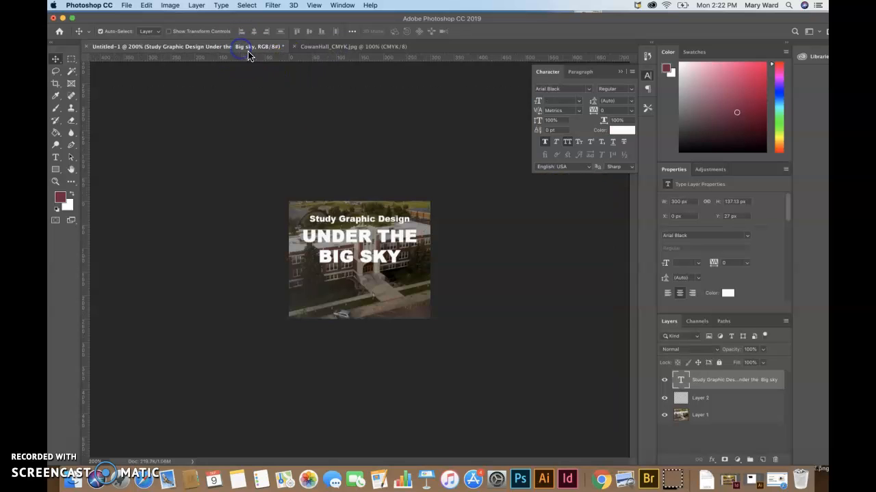
click(243, 46)
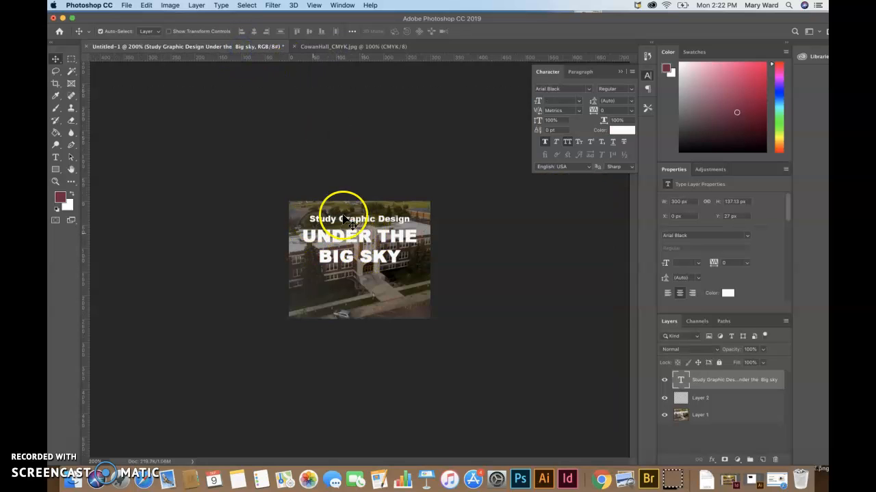
click(127, 7)
click(135, 26)
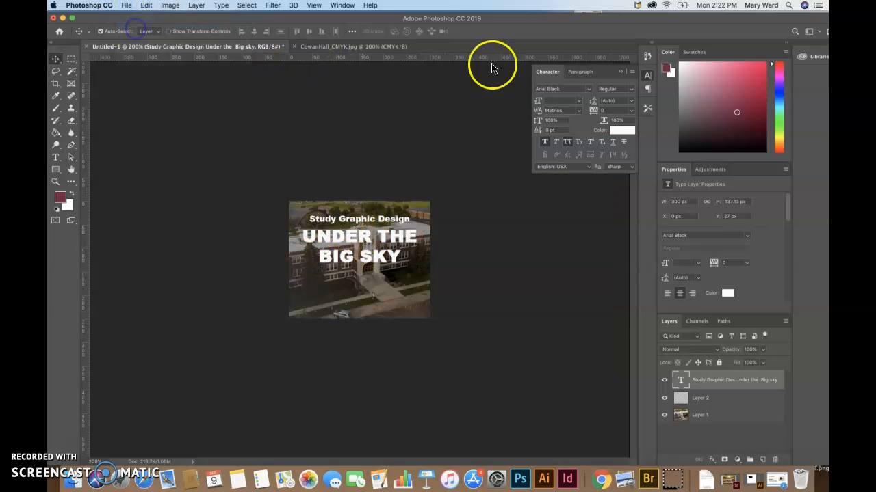
click(397, 116)
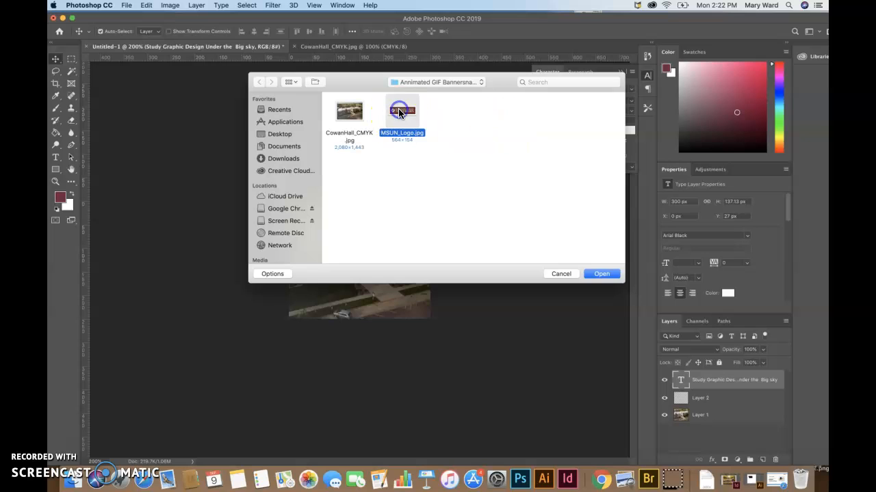
click(600, 273)
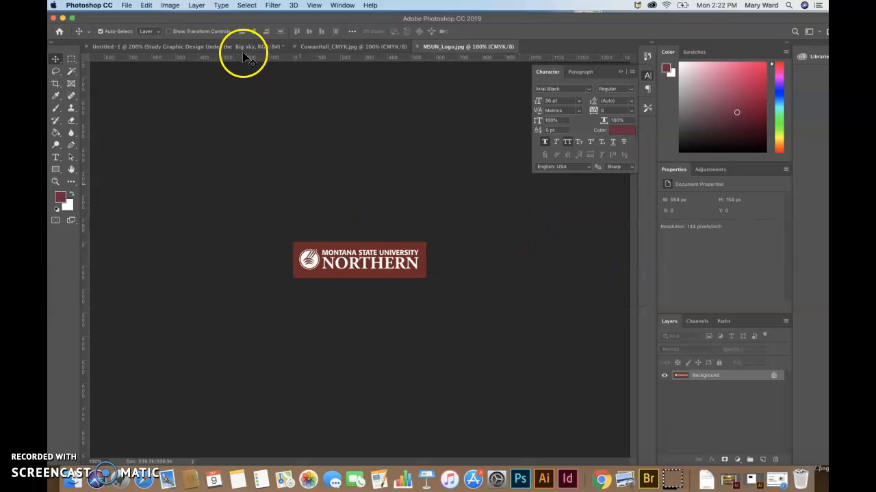
click(246, 5)
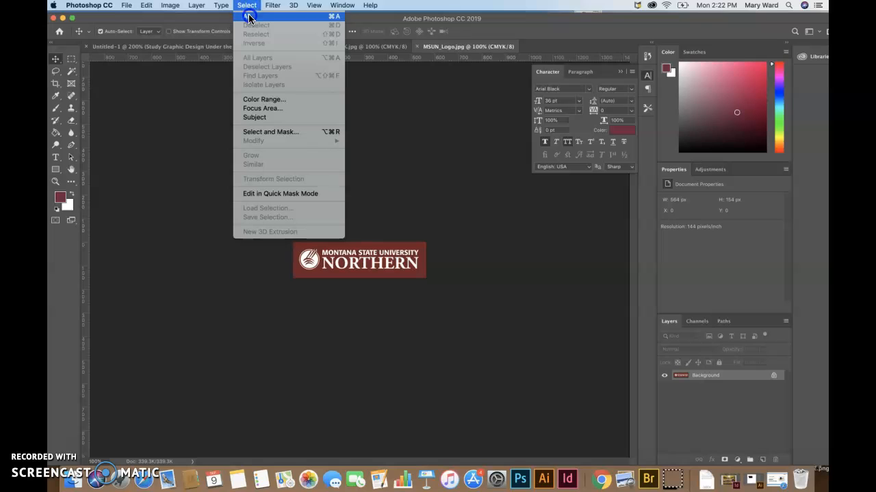
click(249, 14)
click(225, 47)
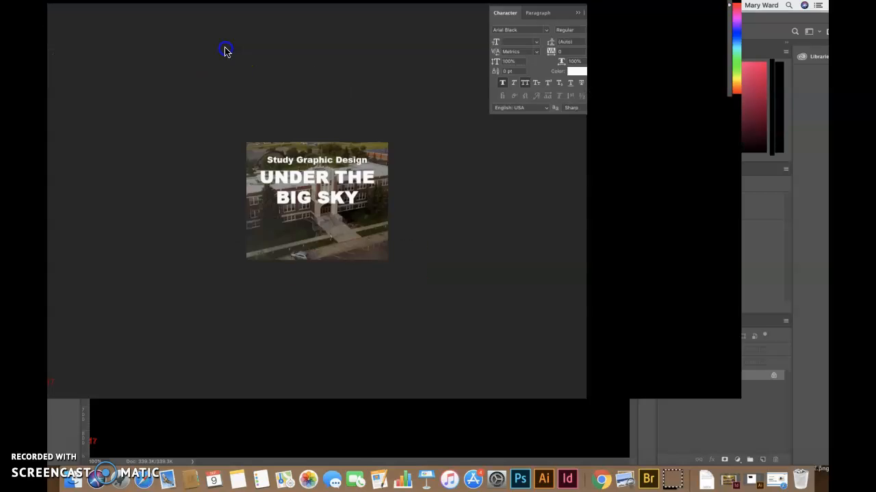
key(super+v)
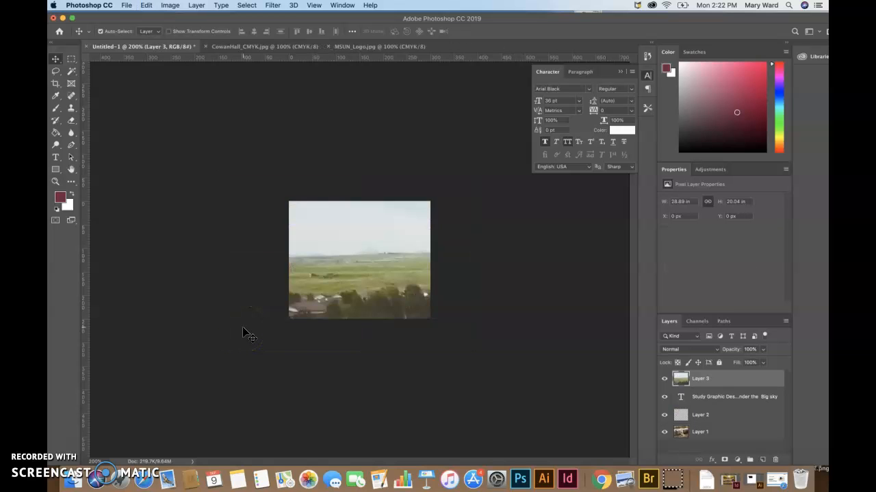
key(super+z)
click(366, 46)
click(435, 46)
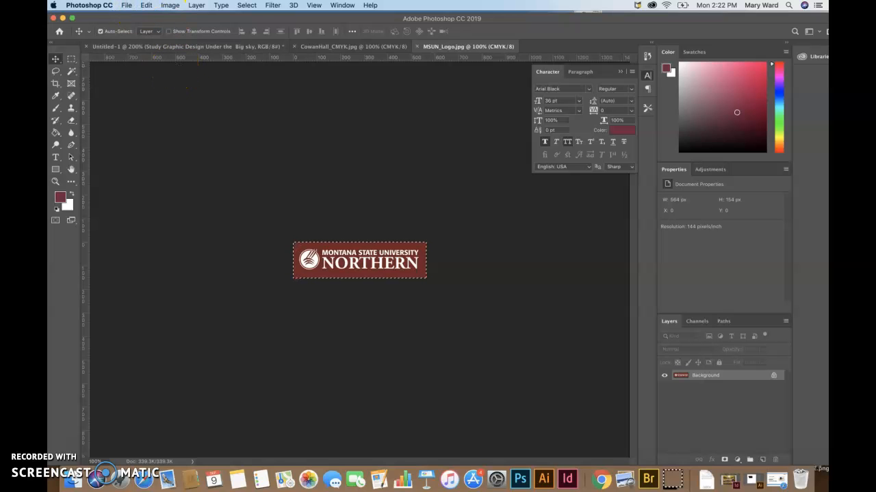
Step: Copy the selected logo from MSUN_Logo.jpg and paste it into the Untitled-1 banner document
click(144, 5)
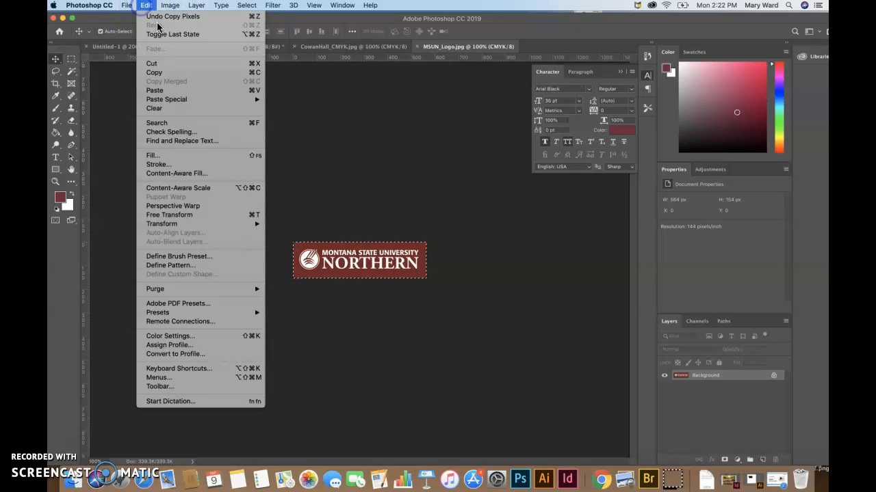
click(159, 72)
click(204, 46)
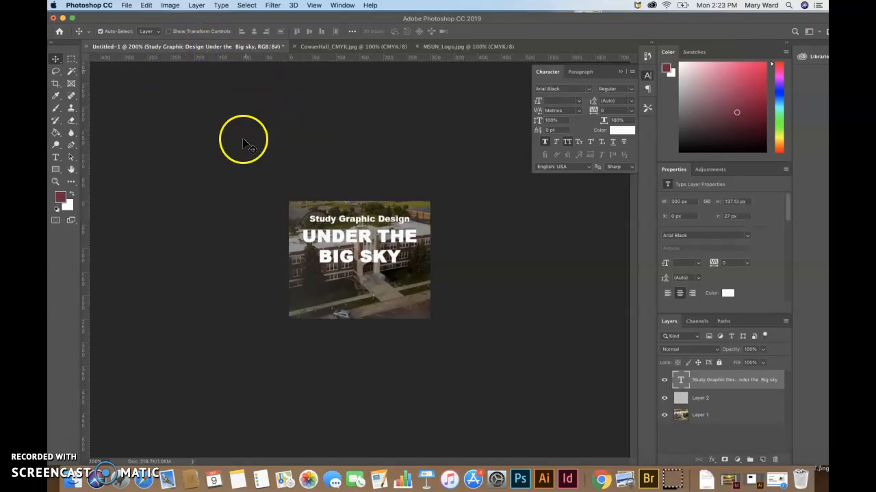
click(144, 6)
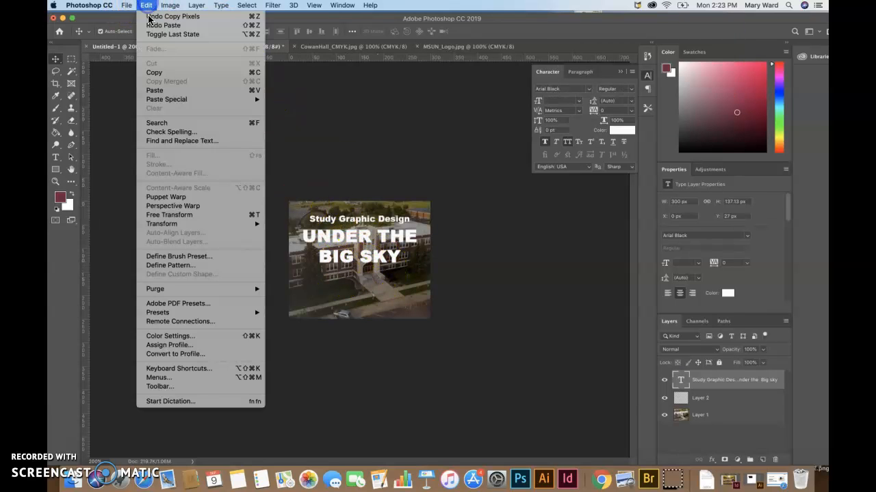
click(154, 92)
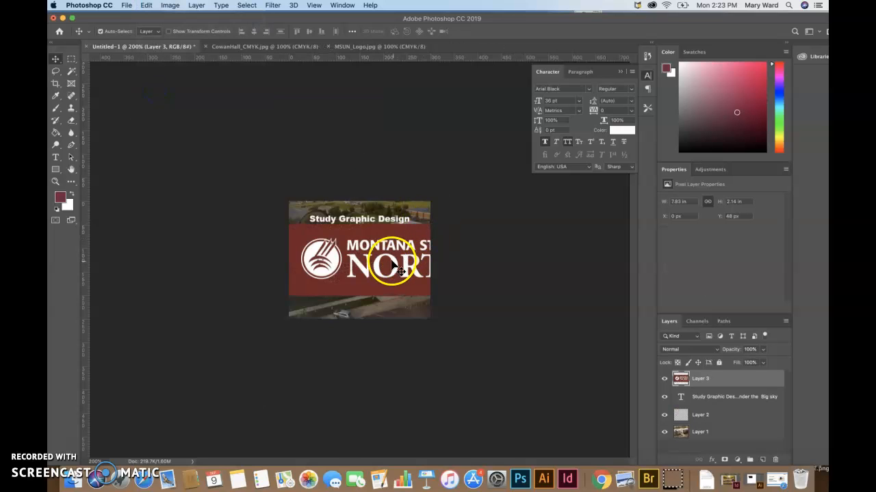
Step: Scale the pasted logo proportionally to about 45% and place it centred below the "Big Sky" headline line
key(super+t)
drag(554, 226, 401, 293)
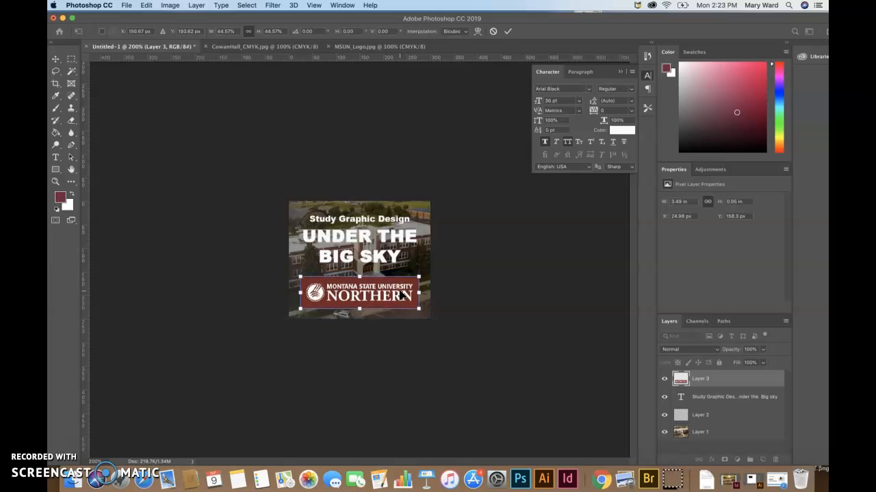
key(Return)
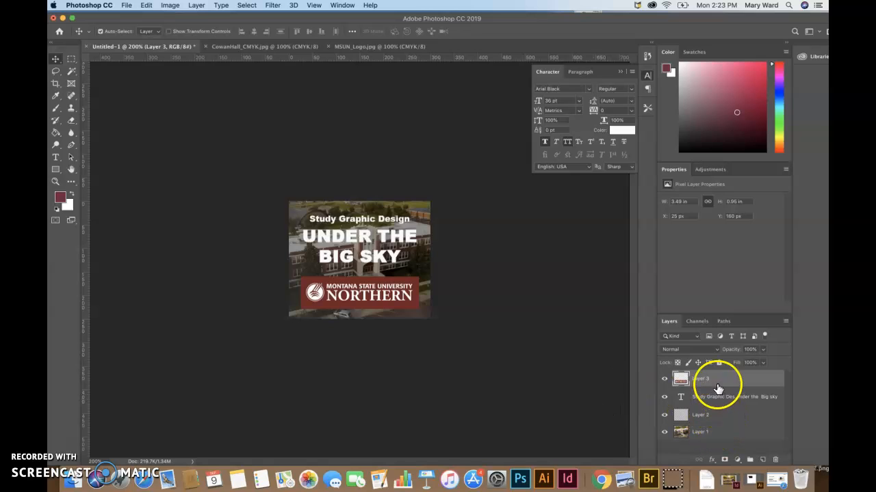
Step: Group the photo, overlay, headline text and logo layers together
shift+click(715, 433)
click(720, 435)
shift+click(720, 420)
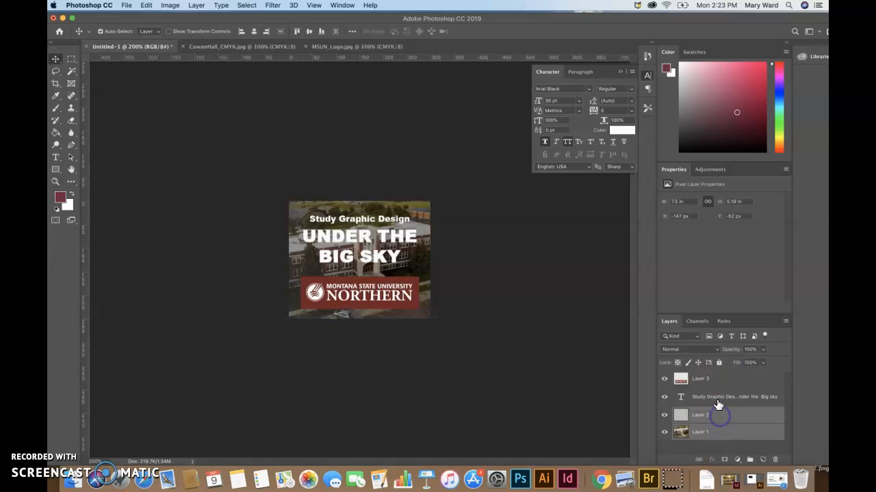
shift+click(718, 397)
shift+click(716, 381)
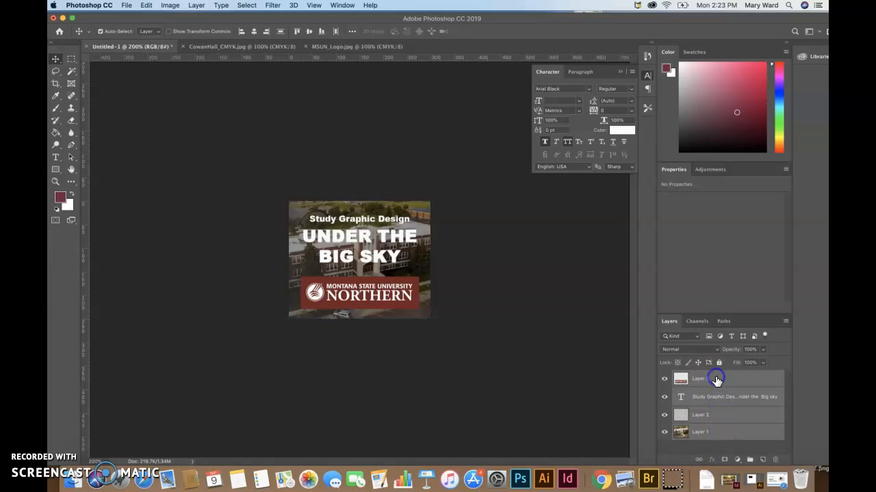
click(750, 461)
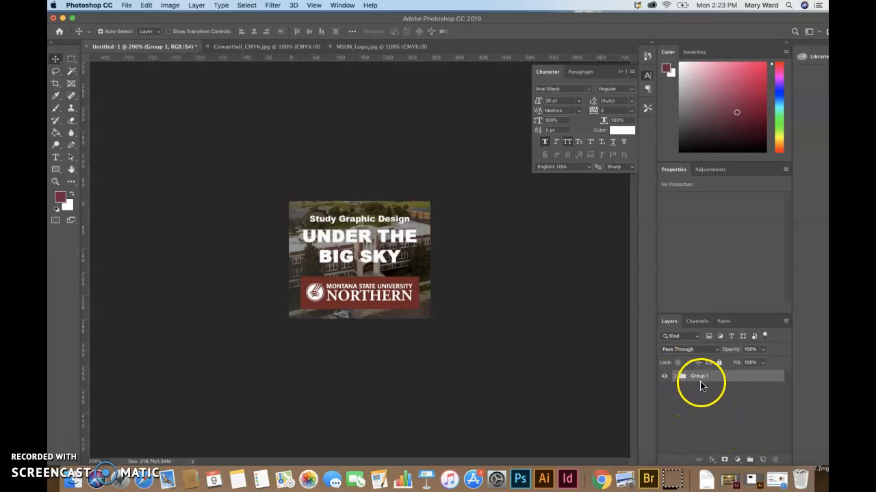
Step: Rename the new layer group as "Slide 1"
double_click(699, 377)
click(707, 379)
click(737, 428)
Step: Duplicate the Slide 1 group and rename the copy as "Slide 2"
drag(698, 383, 763, 458)
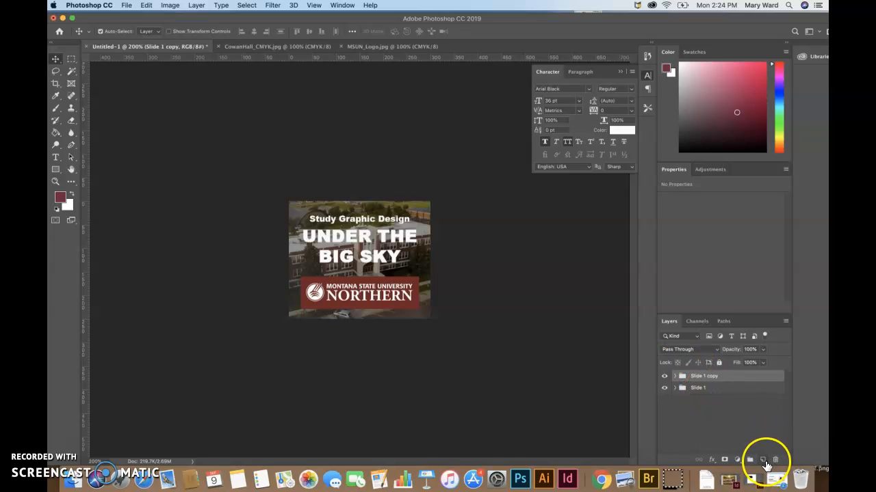
click(701, 379)
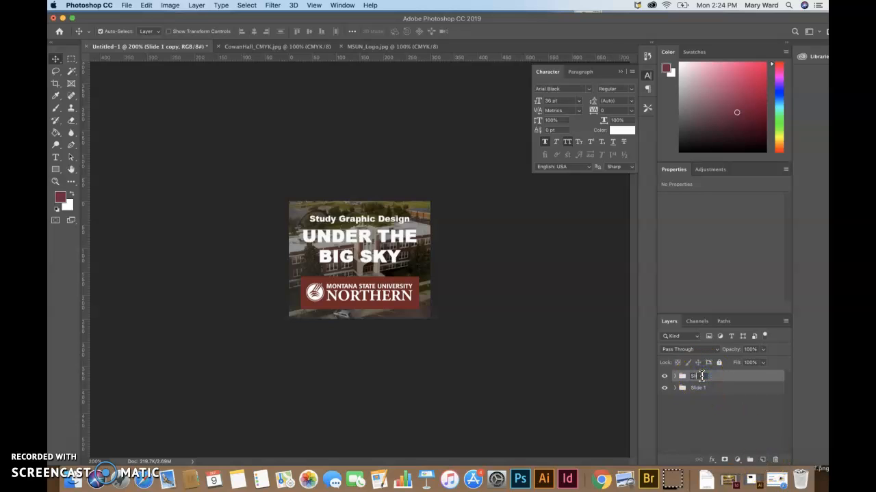
click(721, 411)
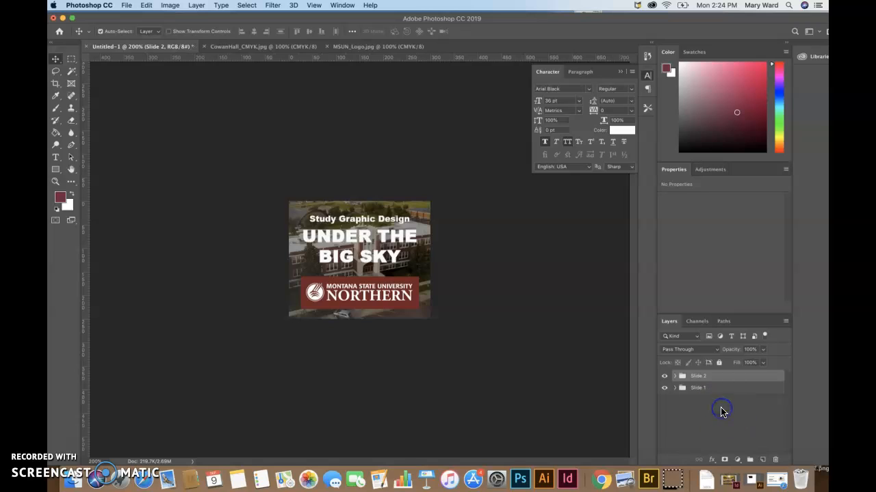
Step: Expand the Slide 2 and Slide 1 groups and compare the layers they contain
click(676, 376)
scroll(687, 407, down, 1)
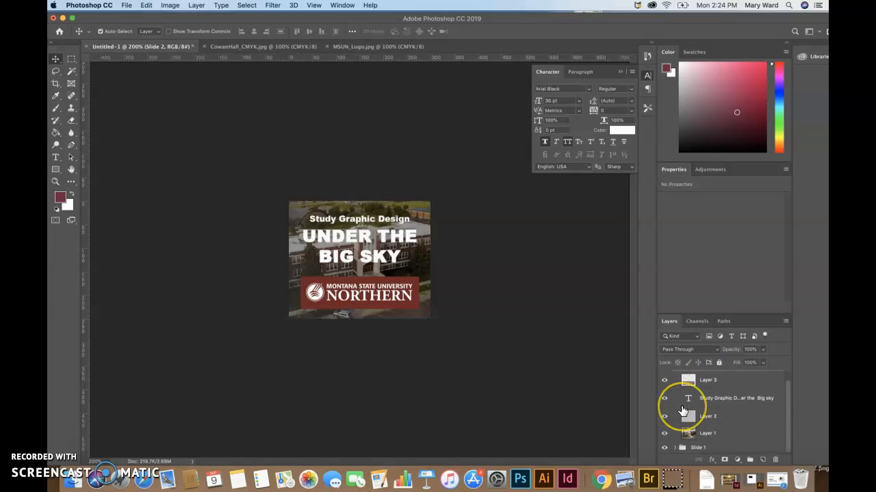
click(674, 447)
scroll(674, 451, down, 1)
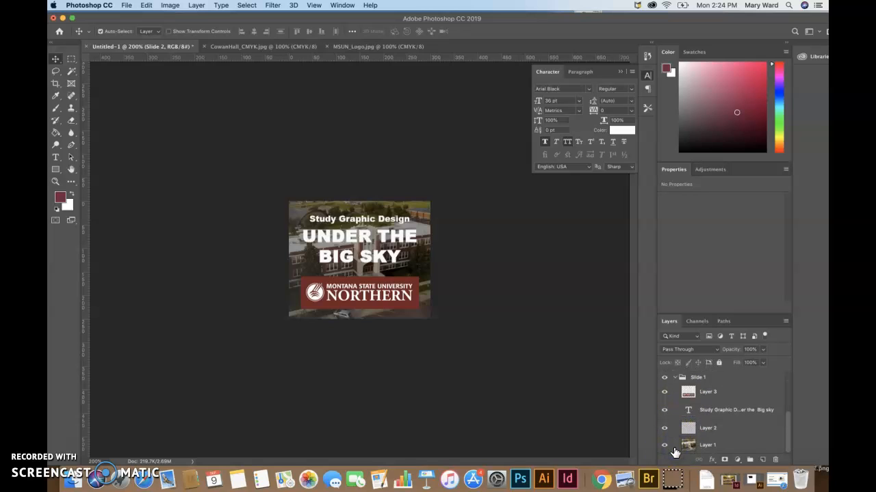
click(711, 394)
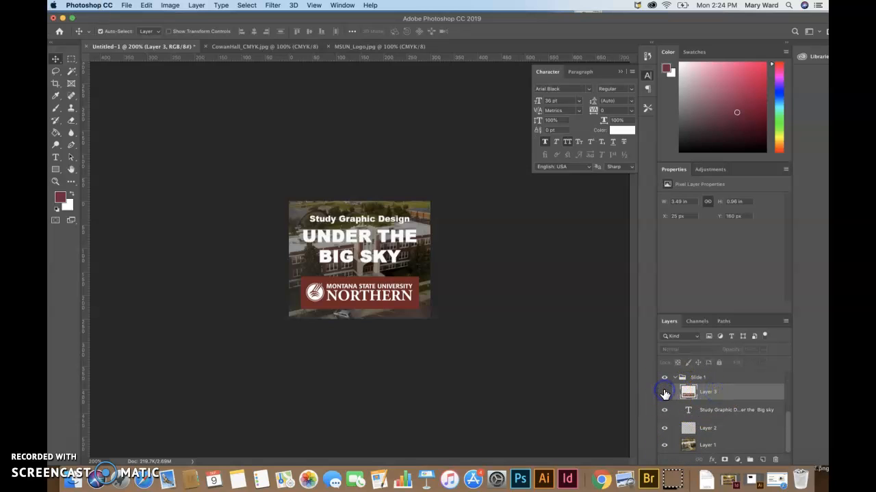
click(663, 392)
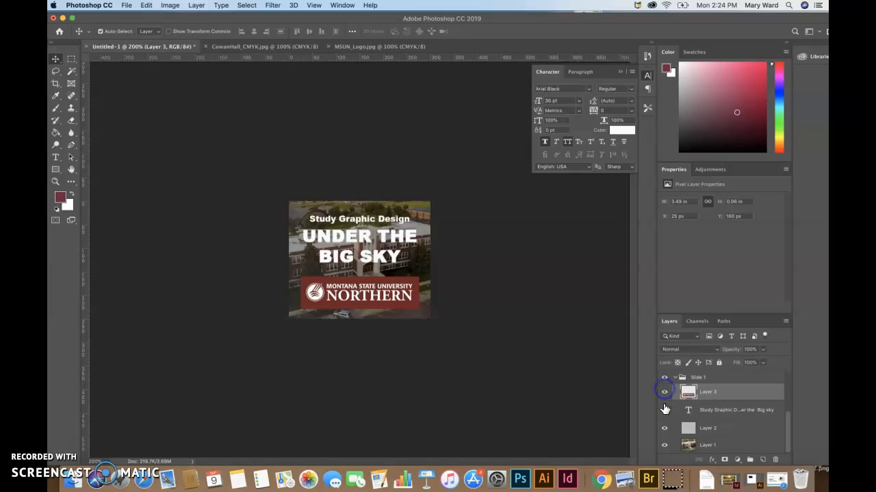
scroll(708, 411, up, 3)
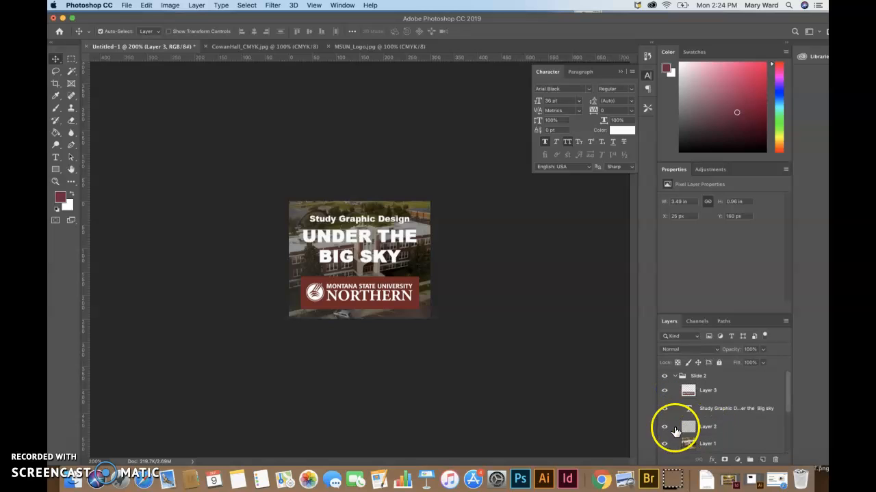
Step: Collapse the Slide 1 group and hide it
scroll(710, 438, down, 3)
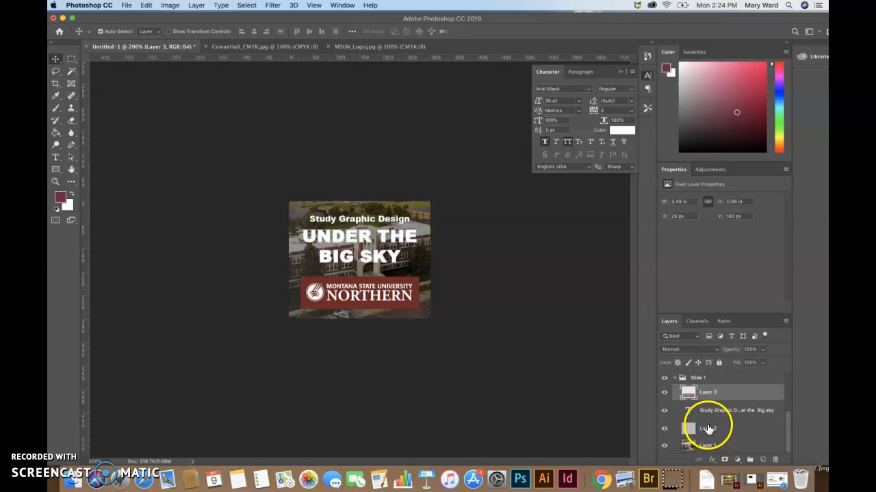
click(675, 378)
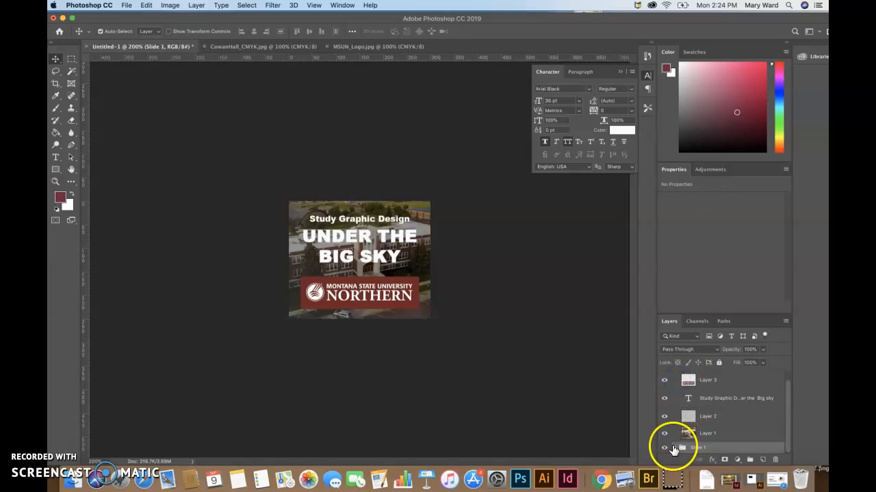
click(664, 448)
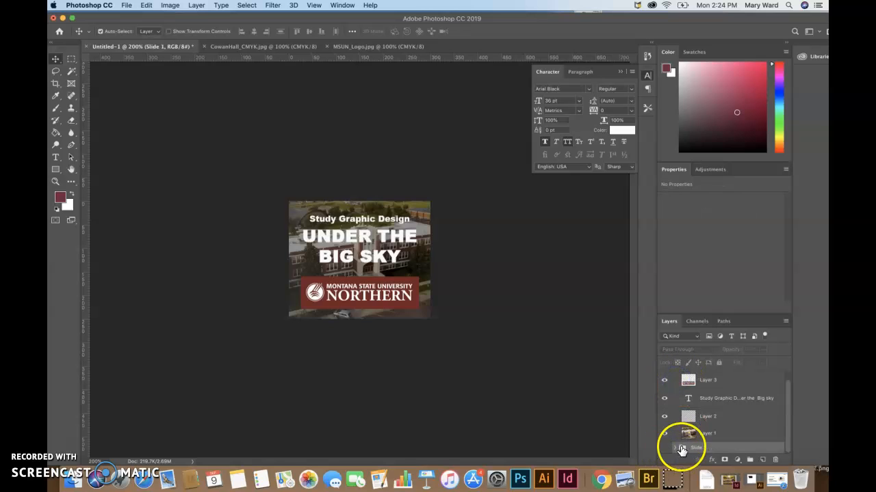
Step: Check the logo, text, overlay and photo layers in Slide 2 by switching each one's visibility off and on
scroll(676, 403, up, 1)
click(664, 390)
click(664, 391)
click(665, 408)
click(664, 410)
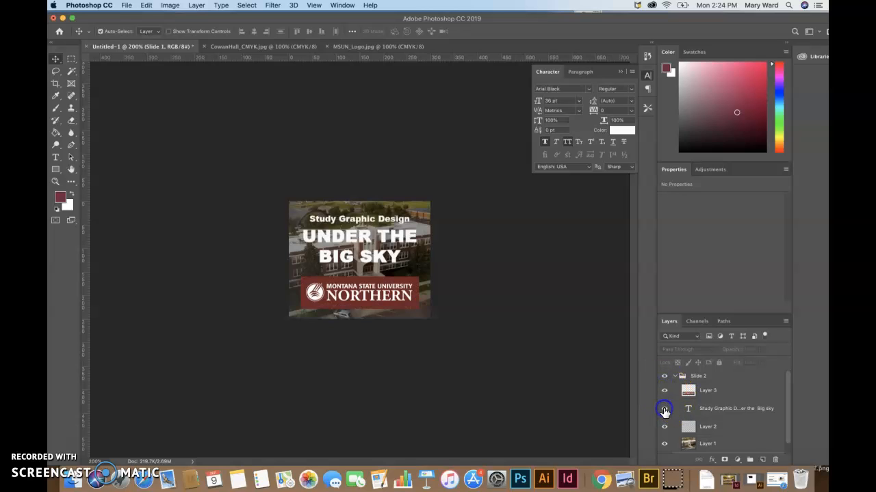
click(663, 428)
click(663, 429)
click(665, 445)
click(665, 446)
Step: Delete the "Study Graphic Design Under the Big Sky" text layer from the Slide 2 group
scroll(725, 429, down, 1)
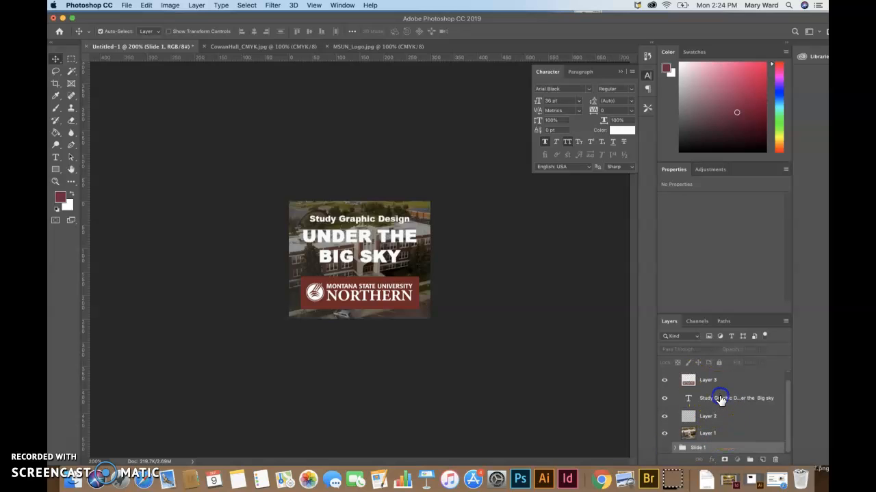
click(718, 399)
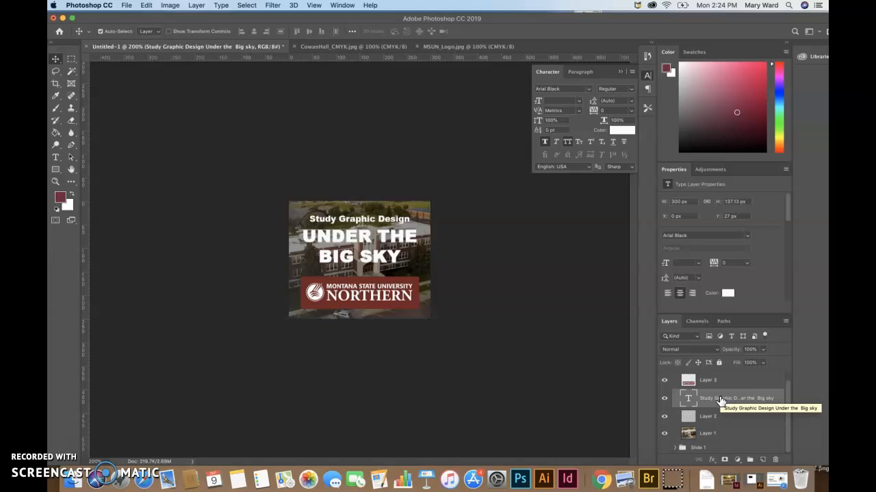
scroll(716, 403, up, 1)
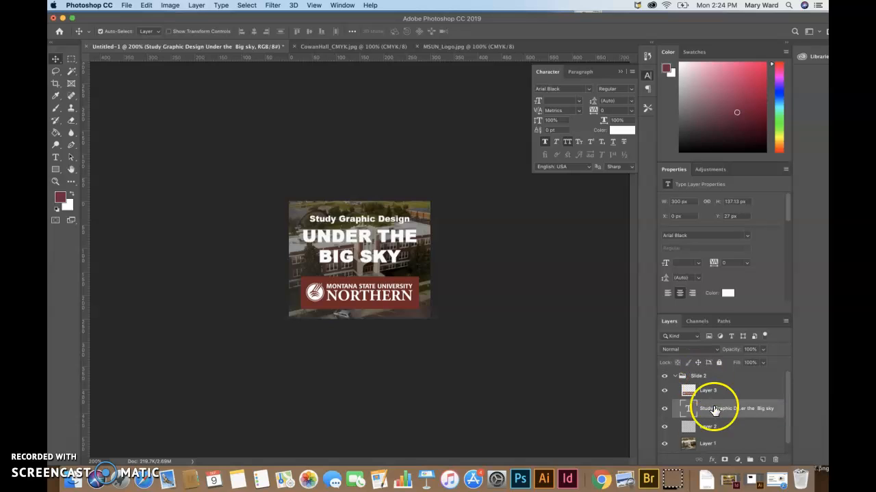
drag(718, 413, 775, 460)
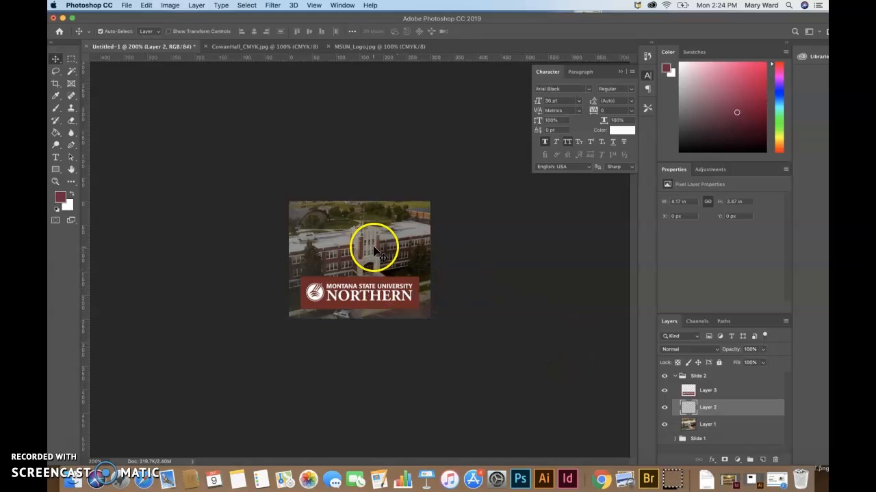
Step: Marquee a wide rectangle across the building on the Layer 2 overlay and choose red #fb1004 as the custom fill color
click(71, 61)
drag(306, 228, 407, 254)
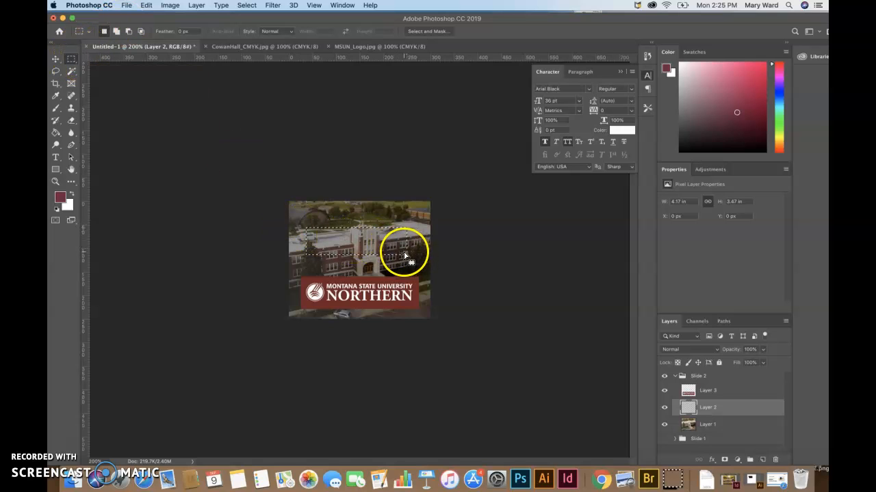
click(170, 5)
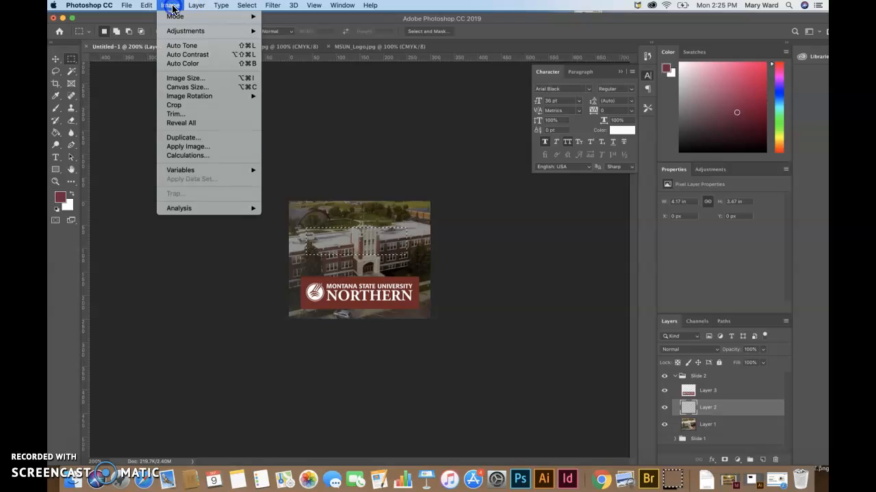
mouse_move(147, 6)
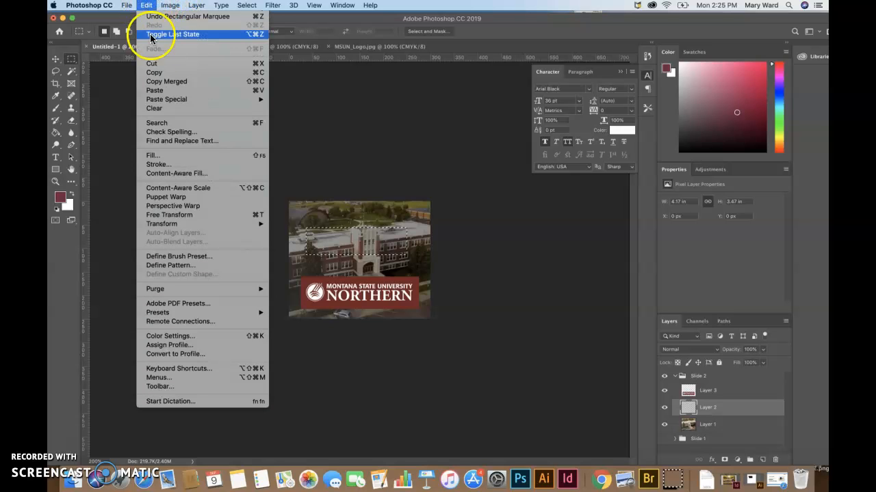
click(161, 157)
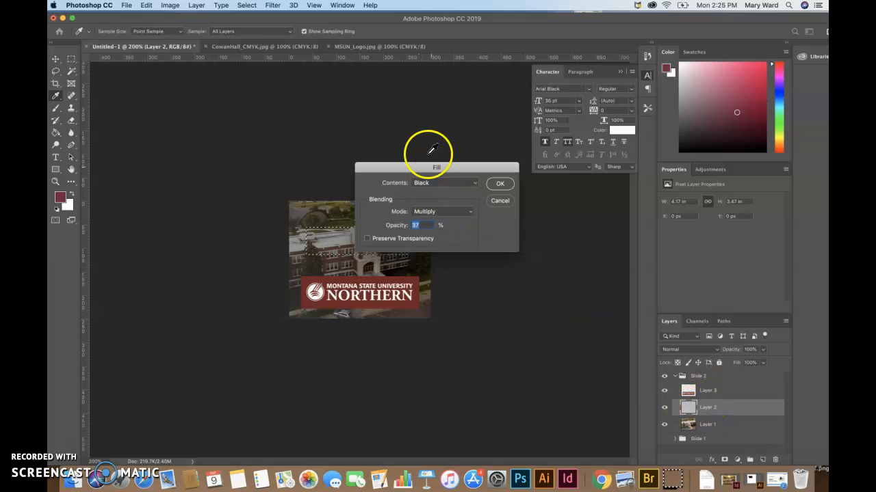
click(448, 183)
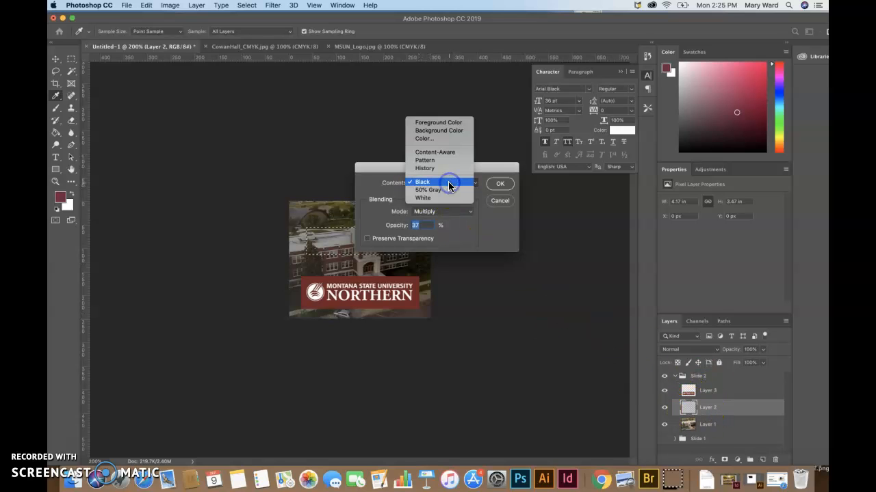
click(432, 139)
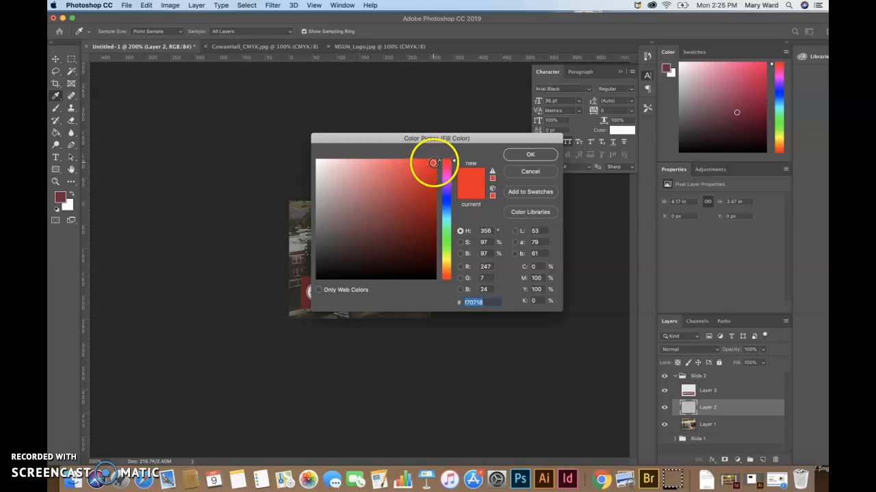
drag(452, 161, 464, 280)
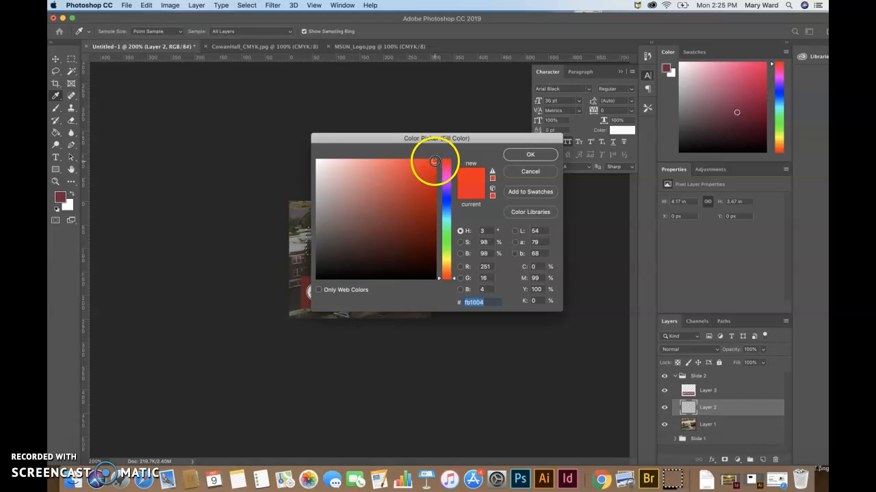
click(540, 158)
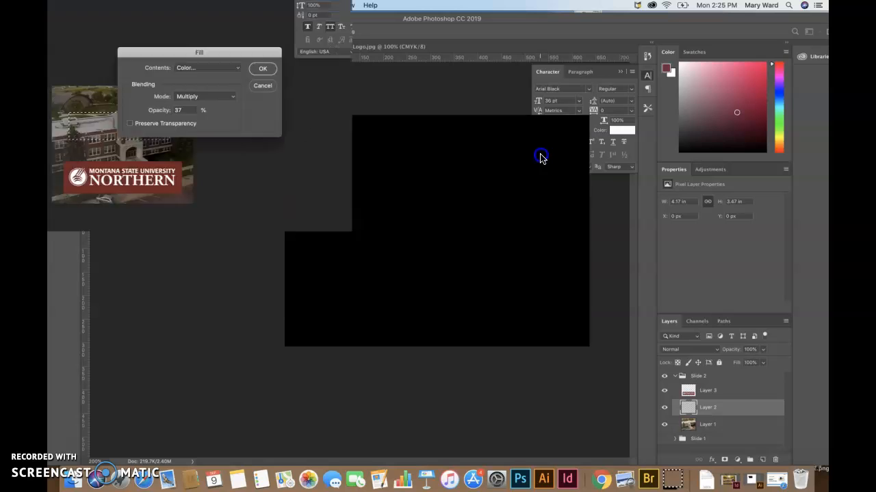
Step: Fill the selected rectangle using Normal mode at 100% opacity
click(434, 213)
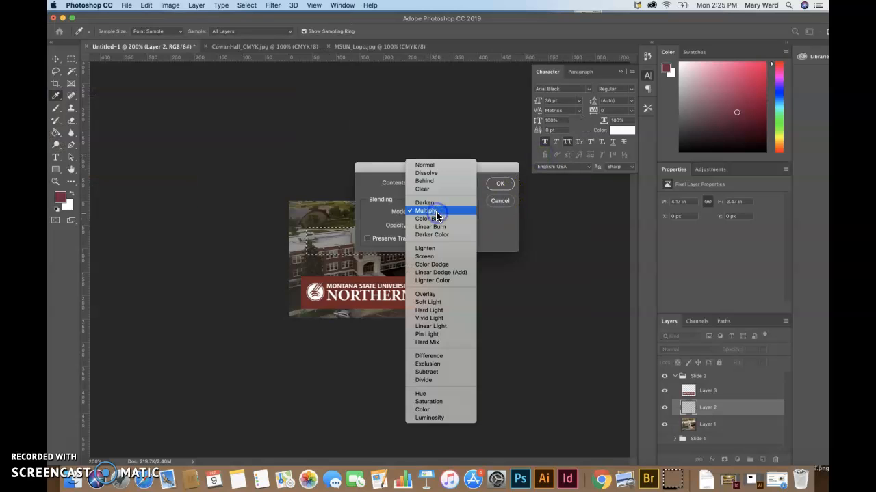
click(428, 165)
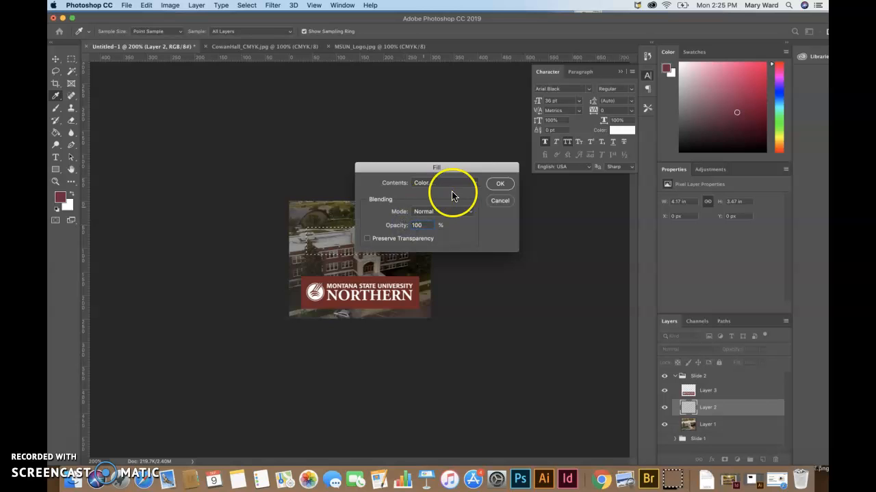
click(495, 186)
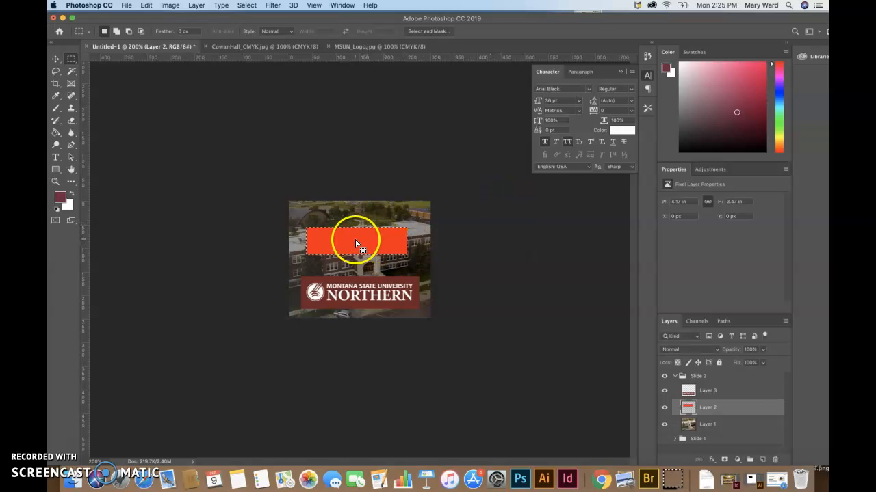
Step: Try moving the red rectangle on the overlay layer, and undo both the move and the fill
click(56, 58)
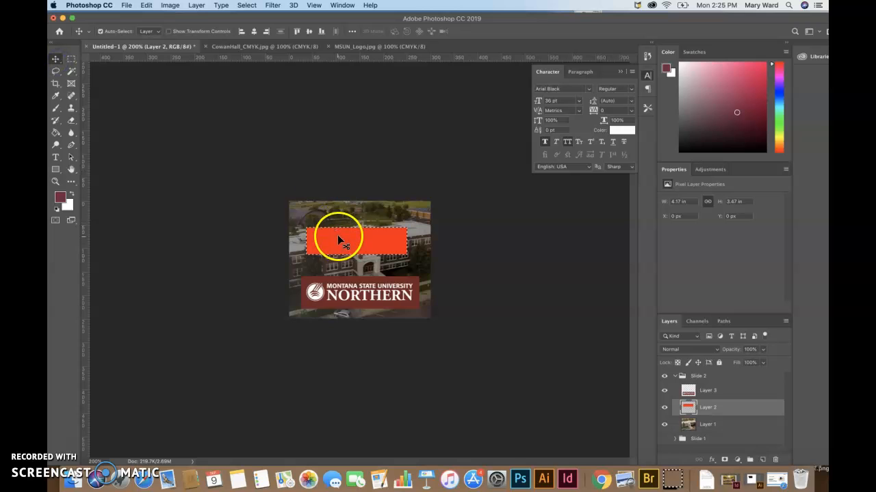
drag(337, 243, 339, 253)
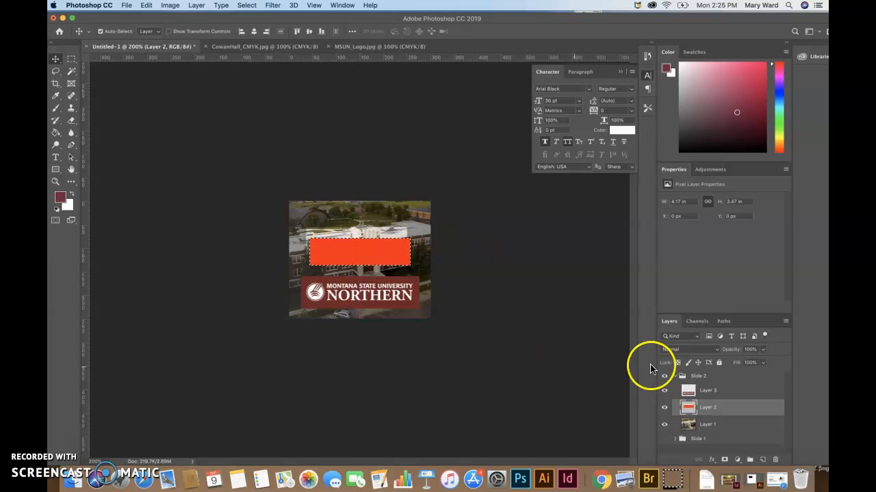
key(super+z)
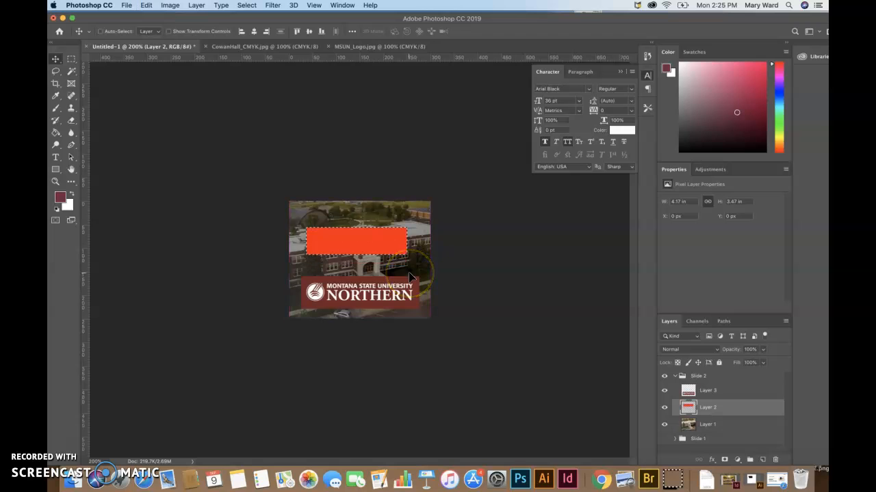
key(super+z)
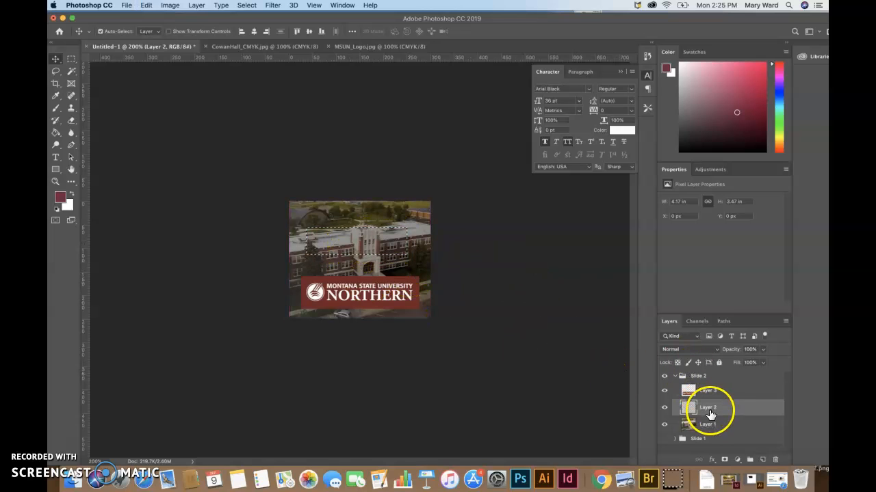
Step: Add a new layer directly above the Layer 2 overlay in the Slide 2 group and clear the old selection
click(764, 461)
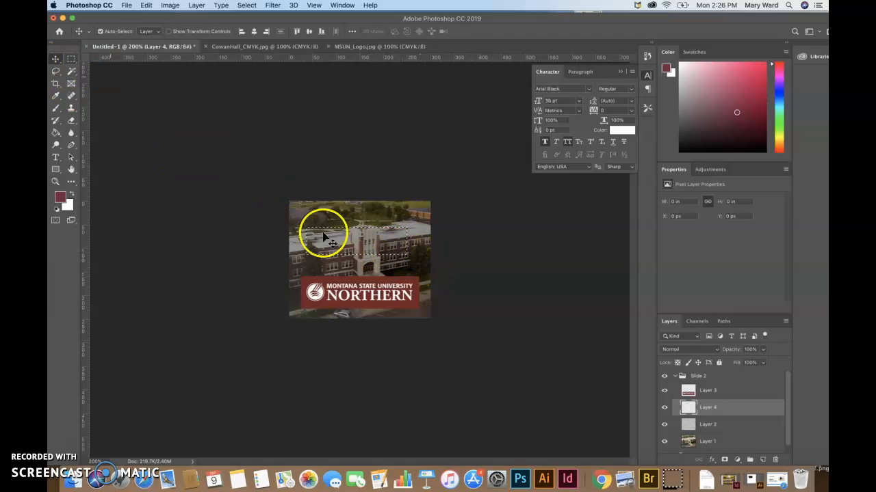
click(375, 248)
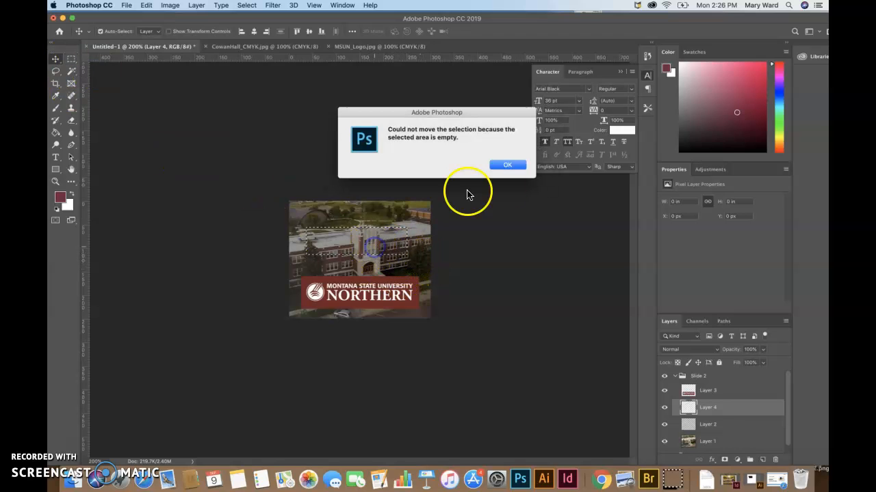
click(509, 166)
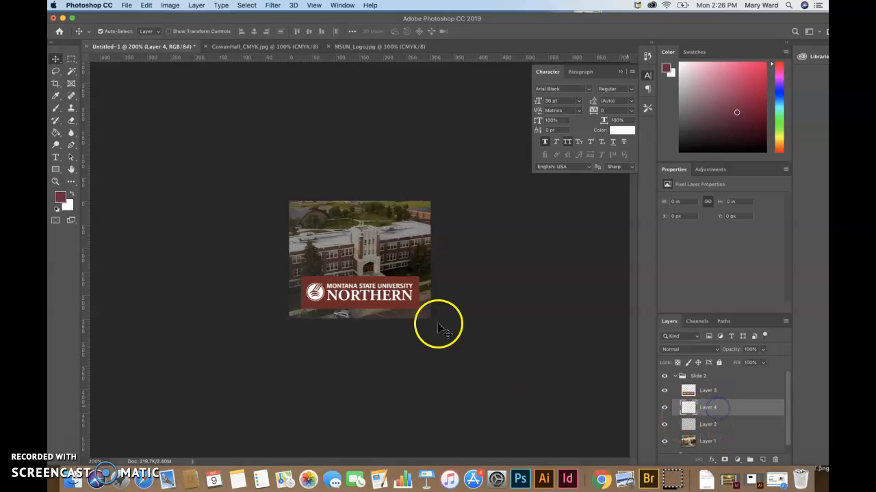
Step: Marquee a rectangle about 221 x 58 px above the logo on the new layer and fill it with red #fb1004, Normal mode, 100% opacity
click(70, 60)
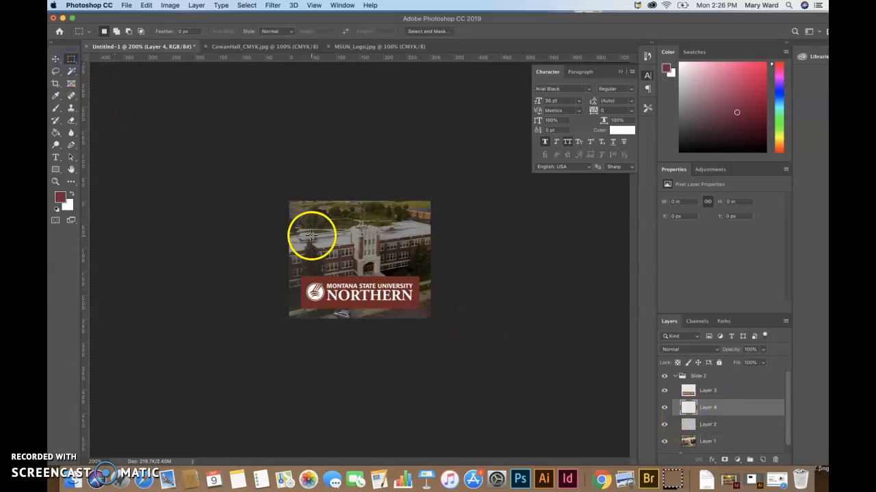
drag(347, 257, 410, 257)
click(172, 6)
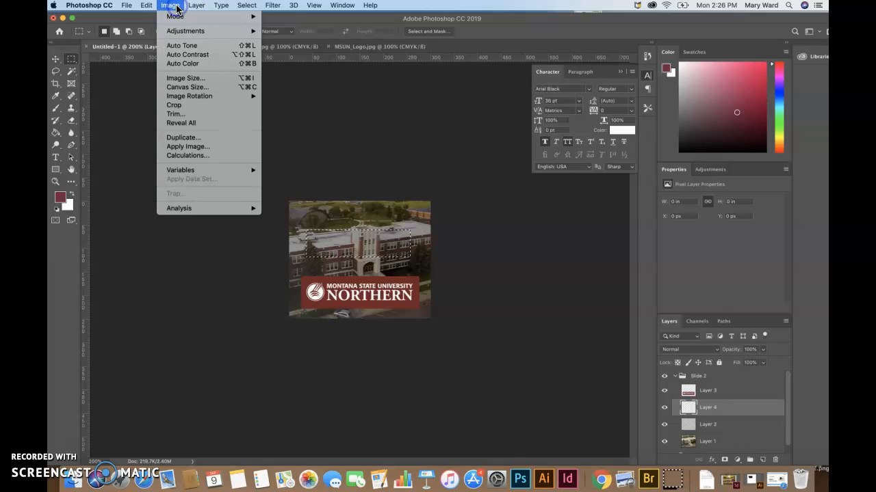
mouse_move(146, 5)
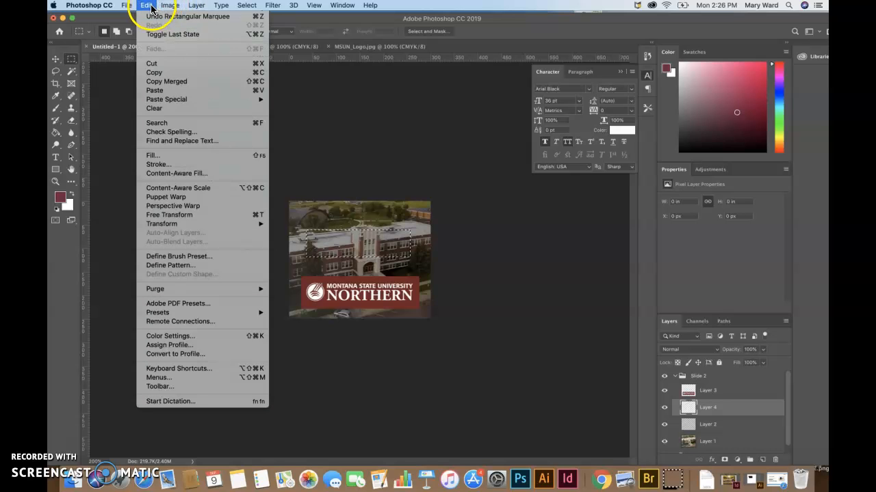
click(151, 155)
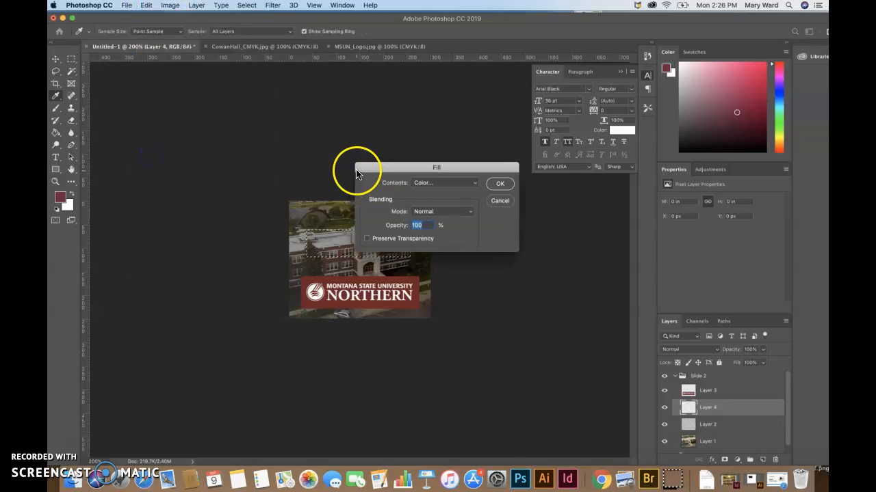
click(439, 184)
click(439, 182)
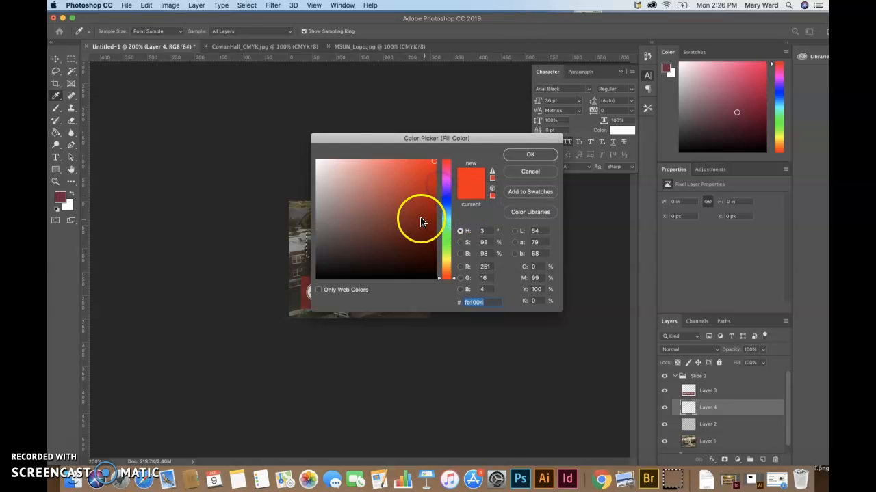
click(523, 153)
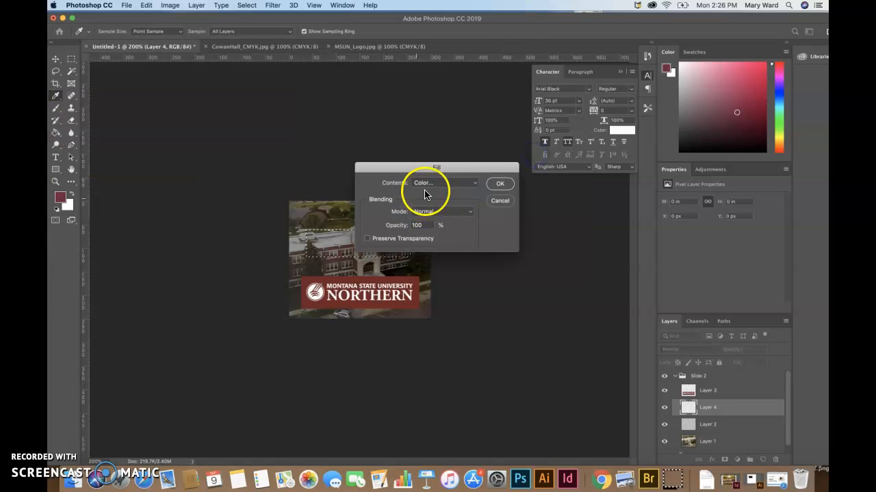
click(502, 183)
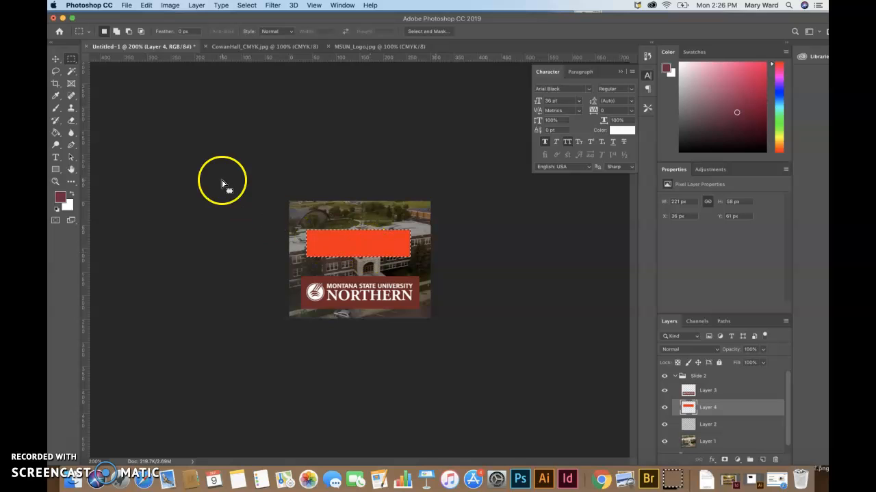
Step: Move the red rectangle to about X 40 px, Y 57 px, centered above the logo, and deselect it
click(56, 60)
mouse_move(360, 236)
mouse_down()
mouse_move(364, 231)
mouse_move(344, 246)
mouse_move(384, 221)
mouse_move(342, 234)
mouse_move(388, 233)
mouse_move(349, 229)
mouse_move(364, 234)
mouse_up()
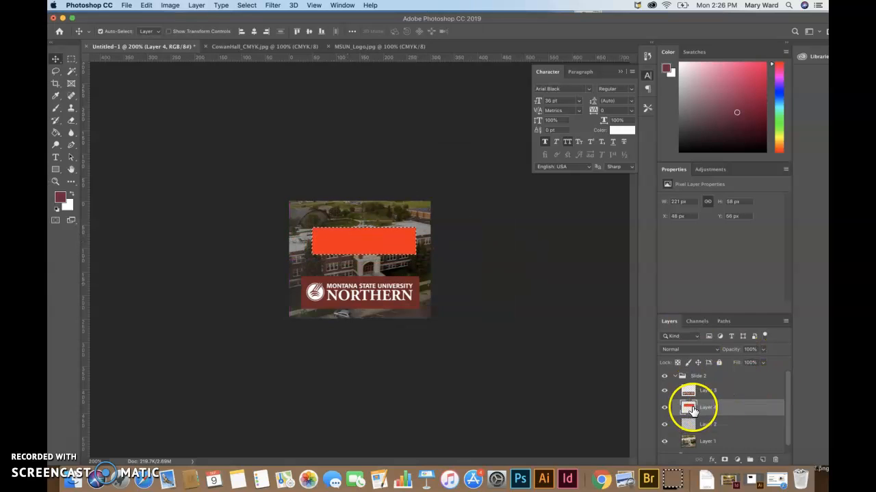
drag(372, 237, 369, 237)
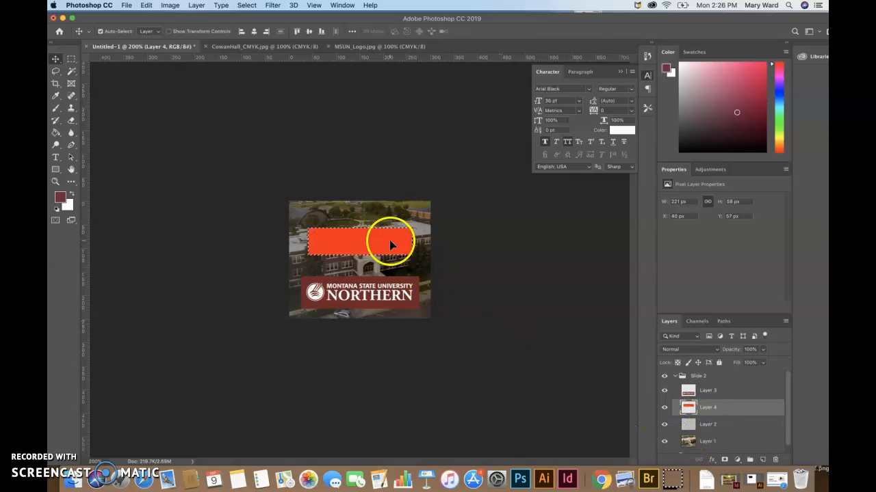
key(super+d)
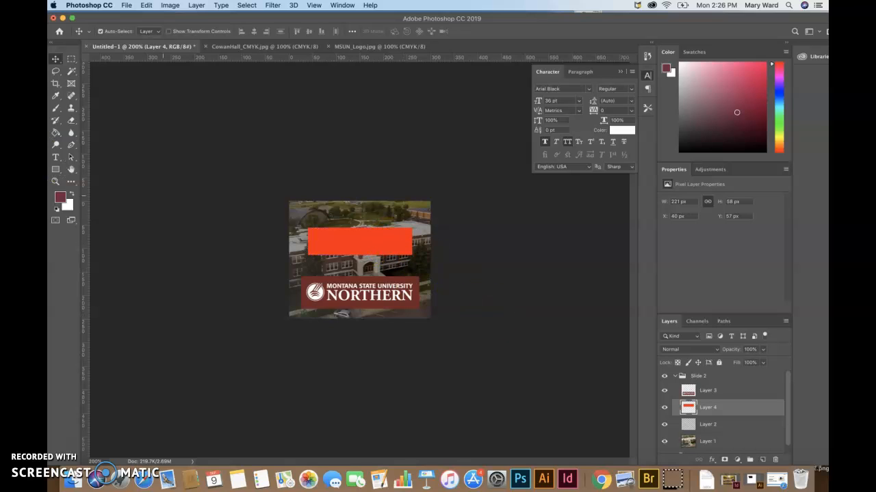
Step: Add a text box over the red rectangle reading "INQUIRE" in white, centered Arial Black at 36 pt
click(56, 158)
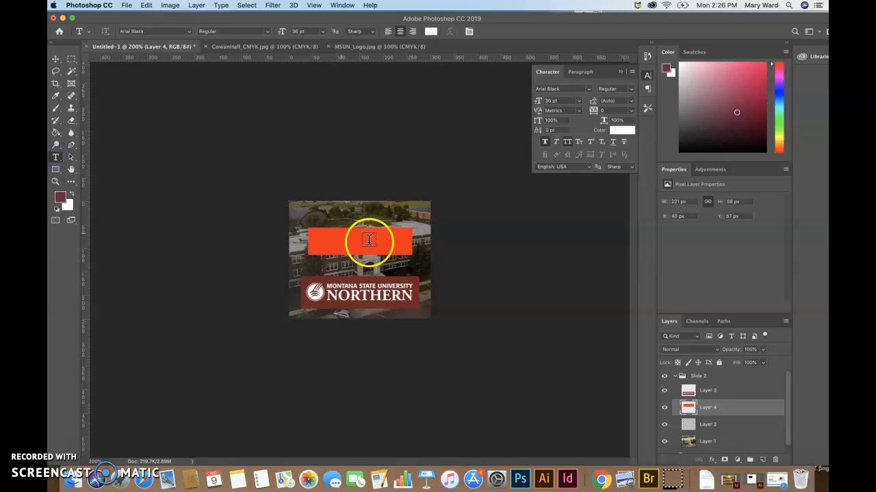
drag(315, 238, 407, 257)
text(IN)
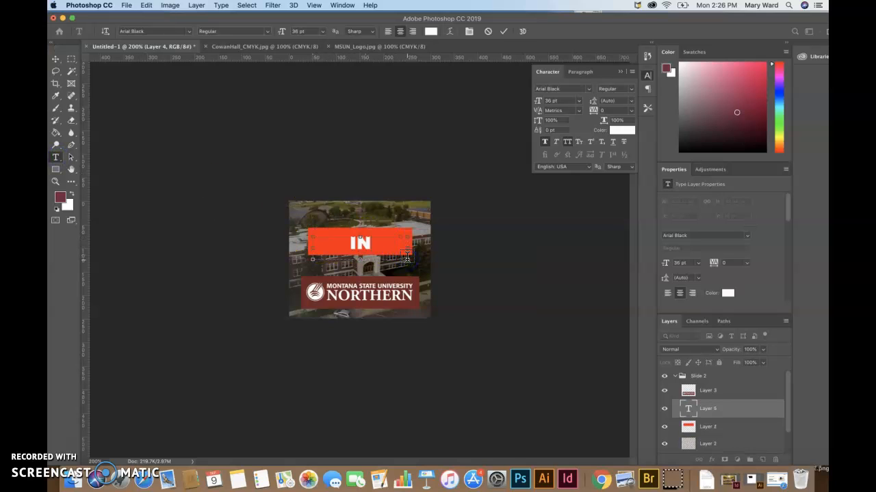
text(QUIRE)
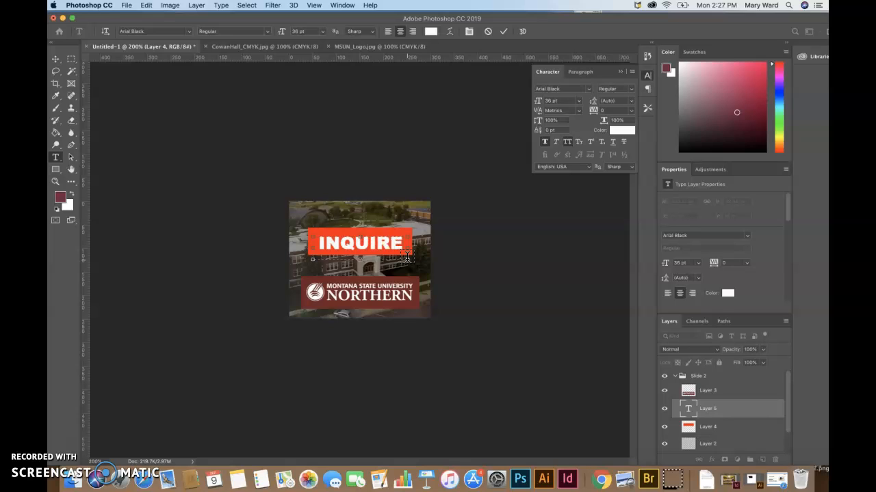
Step: Select all of the "INQUIRE" text and set its font size to 18 pt
key(super+a)
double_click(374, 245)
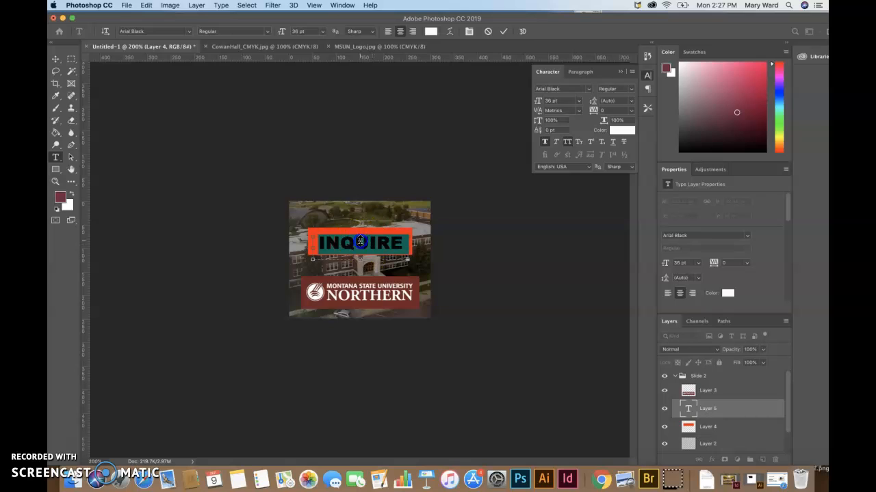
click(59, 159)
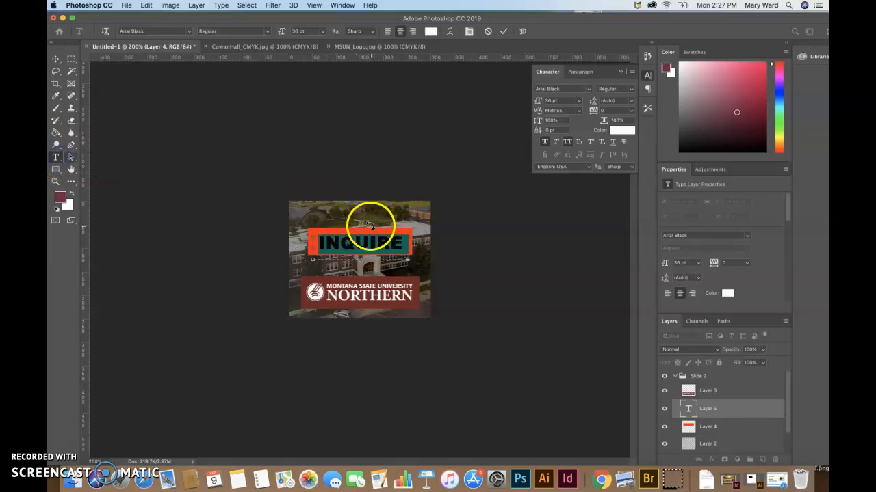
click(368, 235)
double_click(368, 246)
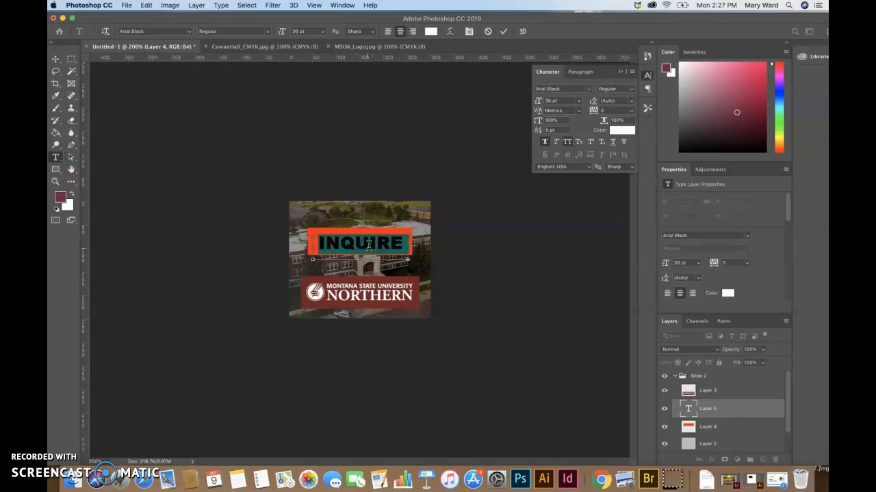
click(578, 101)
click(561, 177)
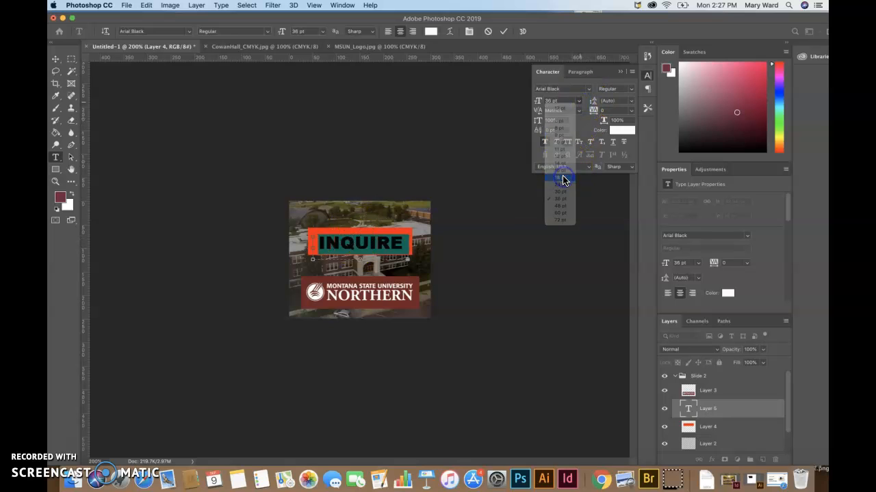
Step: Try the selected "INQUIRE TODAY" text at font sizes of 22 pt and 19 pt
click(551, 101)
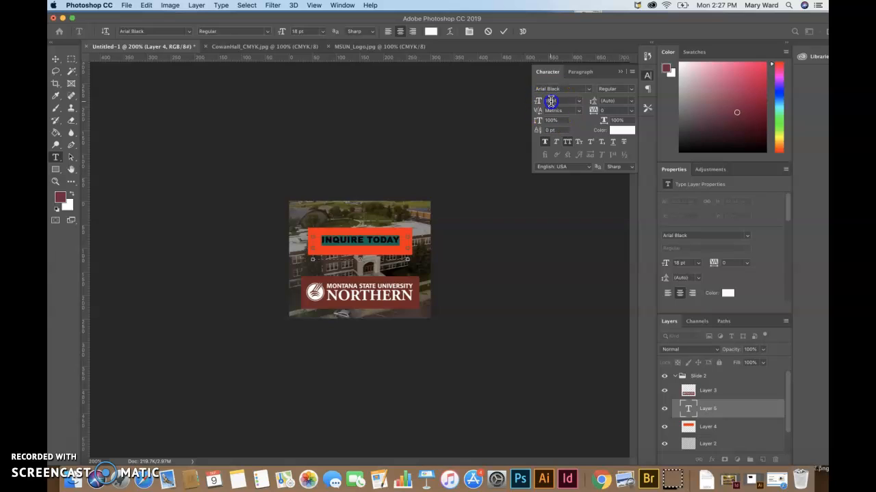
text(22)
key(Return)
click(551, 101)
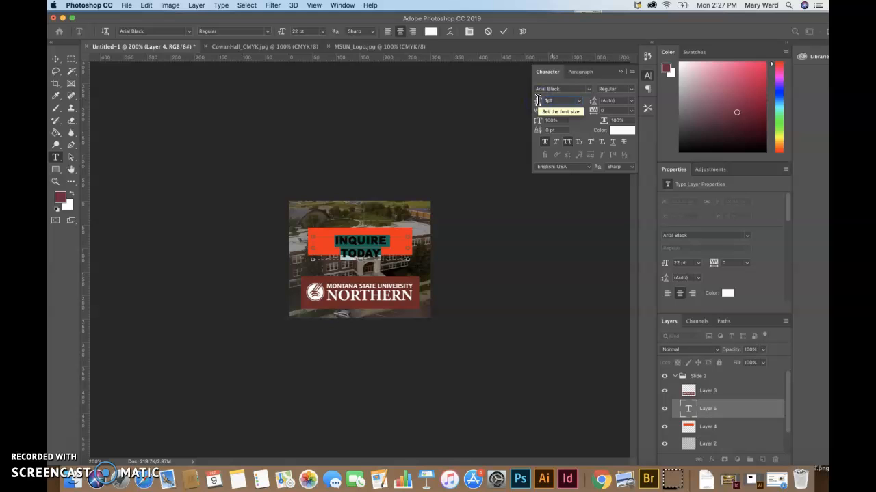
text(19)
key(Return)
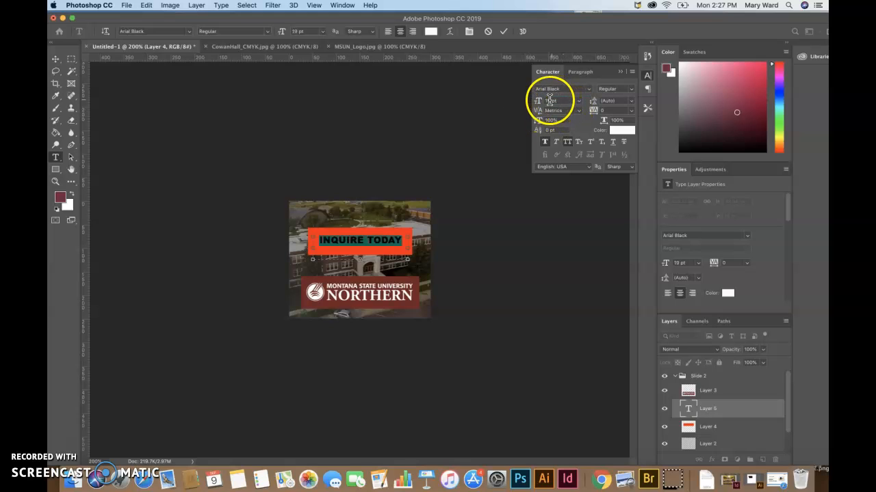
Step: Set the "INQUIRE TODAY" text size to 20 pt and turn off its Faux Bold style
text(20)
key(Return)
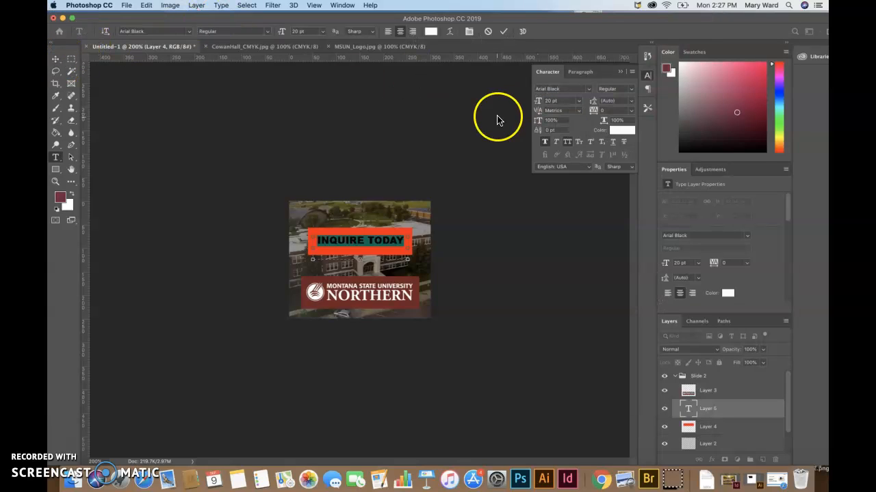
click(544, 143)
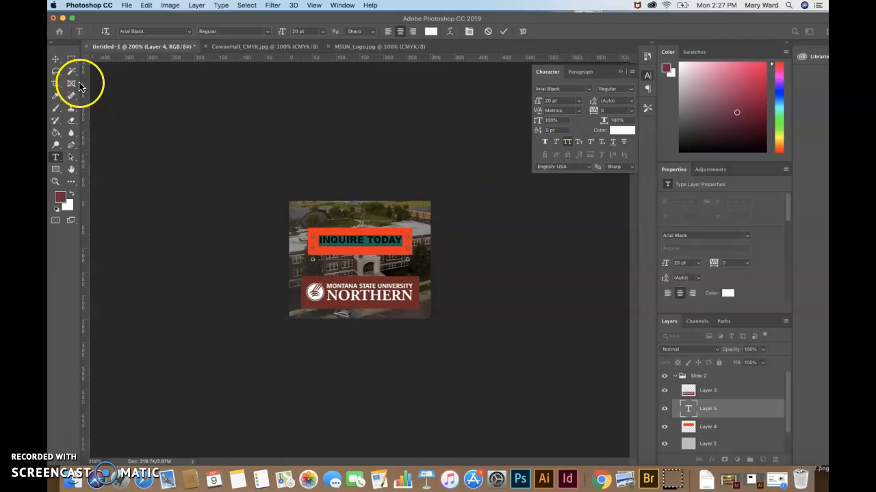
Step: Center the "INQUIRE TODAY" text in the red rectangle at about X 49 px, Y 77 px, cancelling the McAfee alert
click(56, 59)
drag(351, 243, 352, 244)
click(745, 98)
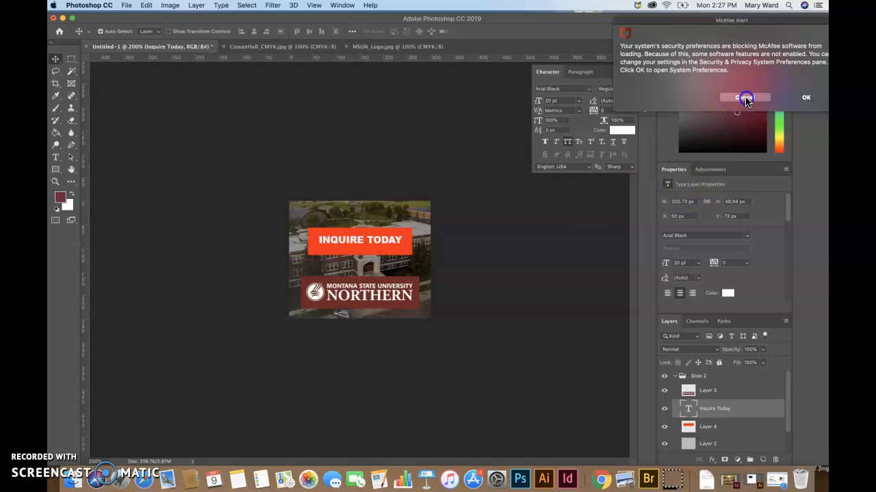
click(351, 241)
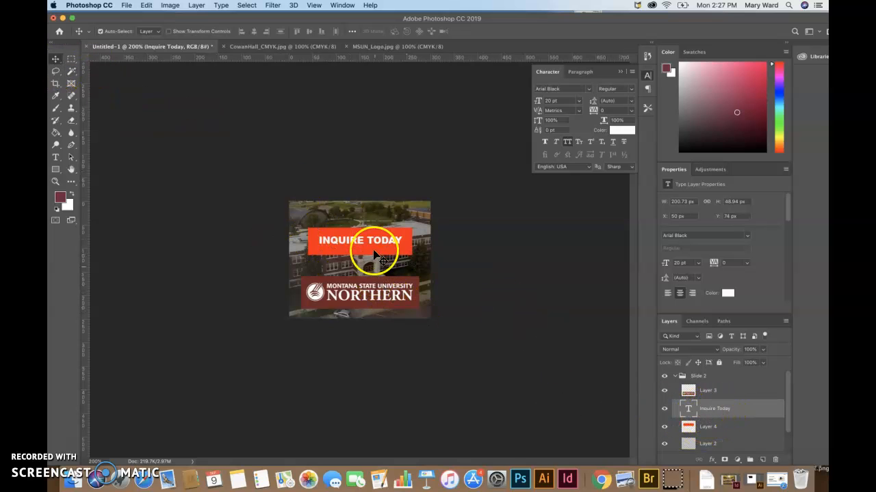
key(Up)
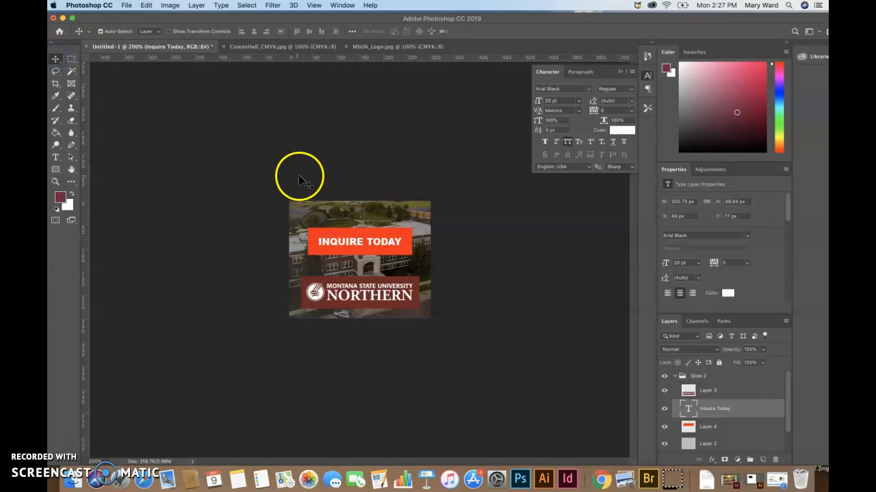
Step: Check what the Inquire Today and Layer 4 layers contain by hiding and reshowing each one
click(580, 412)
click(729, 408)
click(711, 435)
click(664, 426)
click(664, 409)
click(664, 426)
click(664, 408)
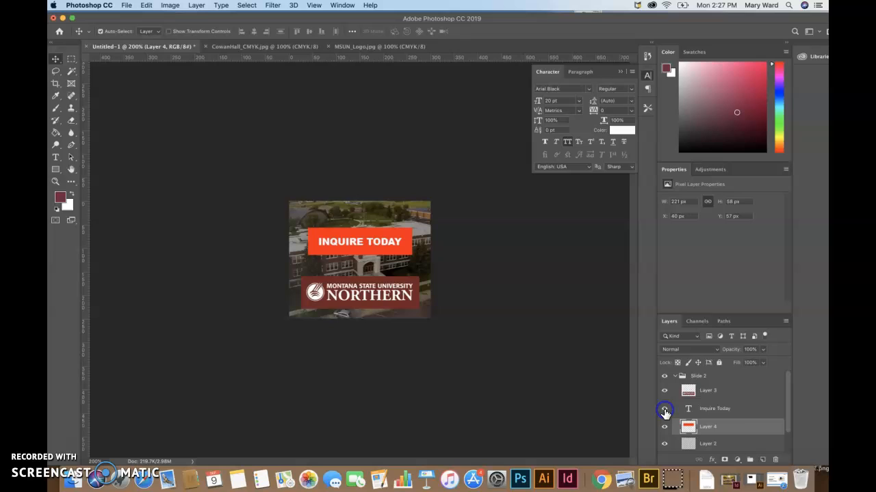
Step: Group the Inquire Today and Layer 4 layers inside Slide 2 and name the group "Button"
shift+click(723, 412)
click(718, 425)
shift+click(720, 413)
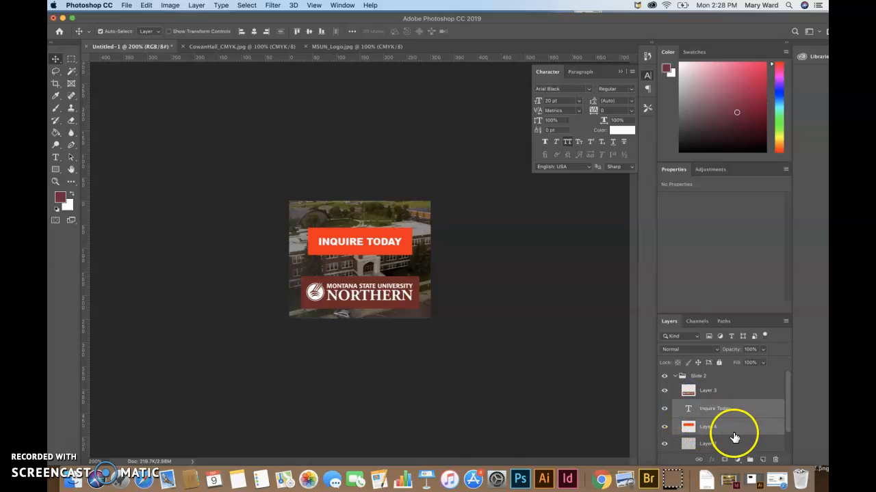
click(750, 459)
double_click(707, 404)
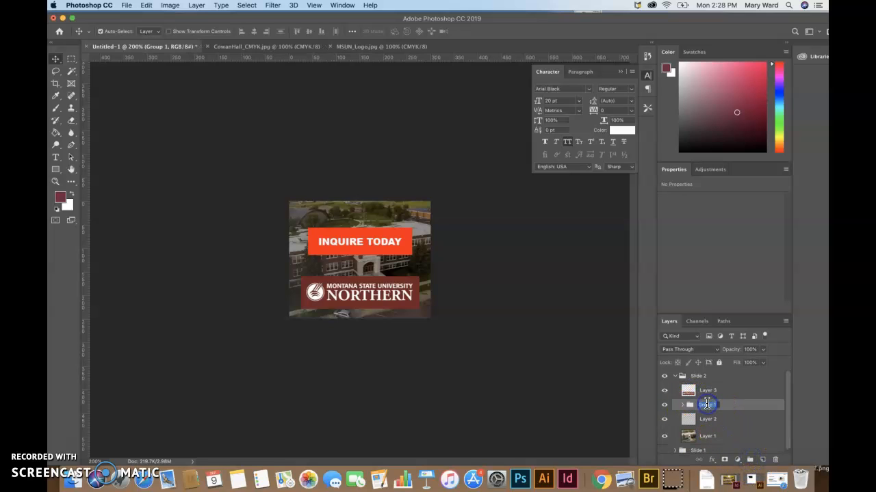
text(Button)
key(Return)
Step: Make the Slide 1 group visible beneath Slide 2 and collapse the Slide 2 group
click(665, 378)
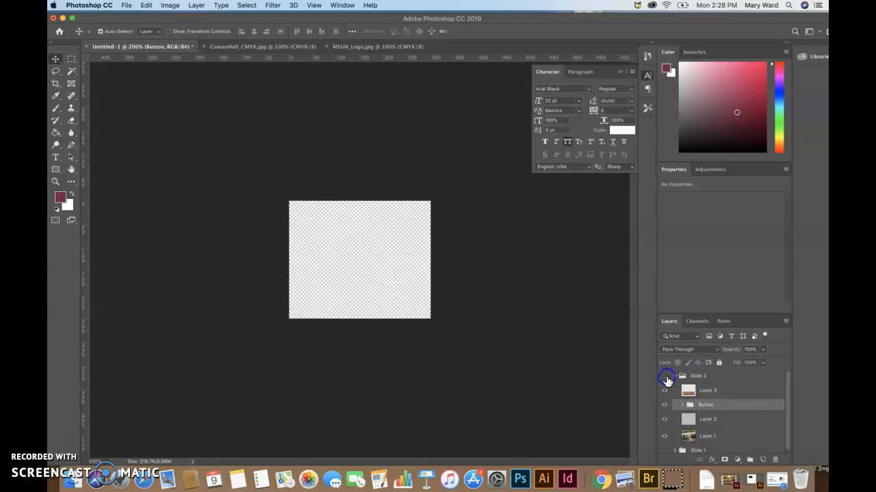
click(666, 378)
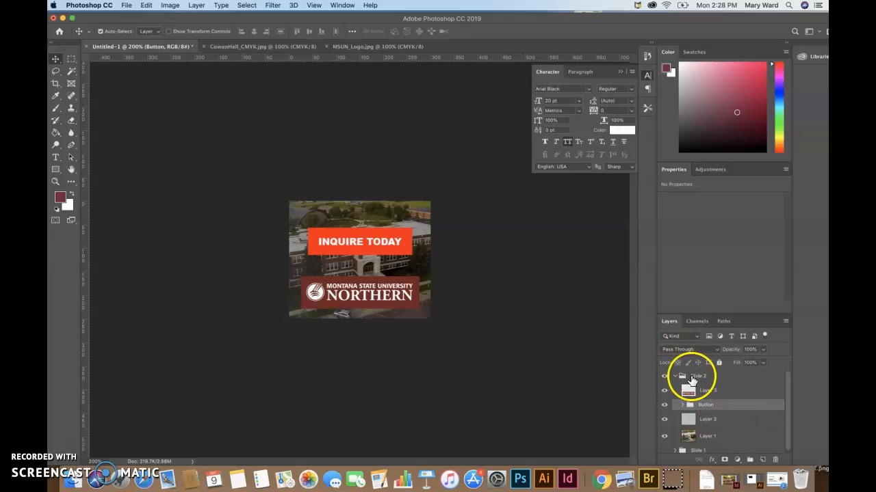
click(664, 449)
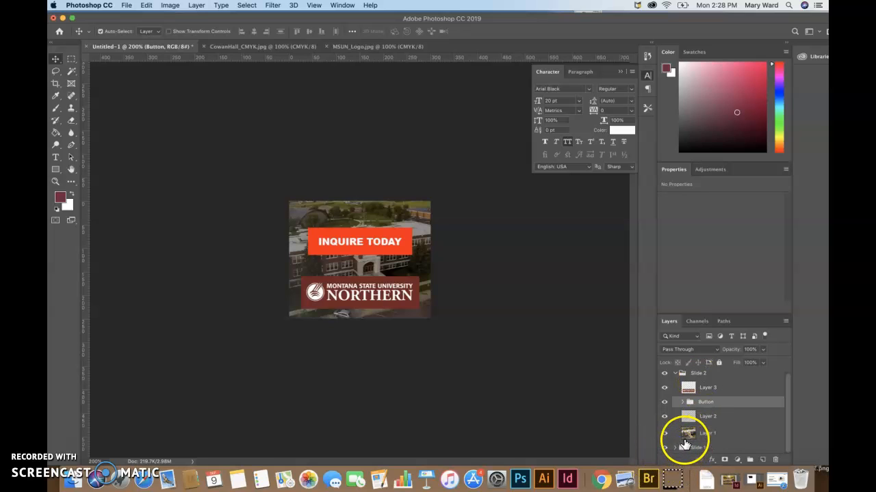
scroll(685, 382, up, 1)
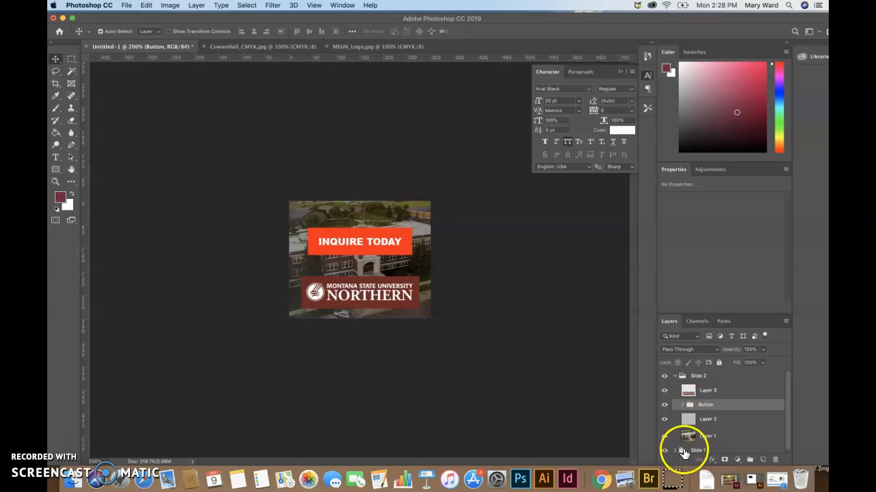
click(663, 377)
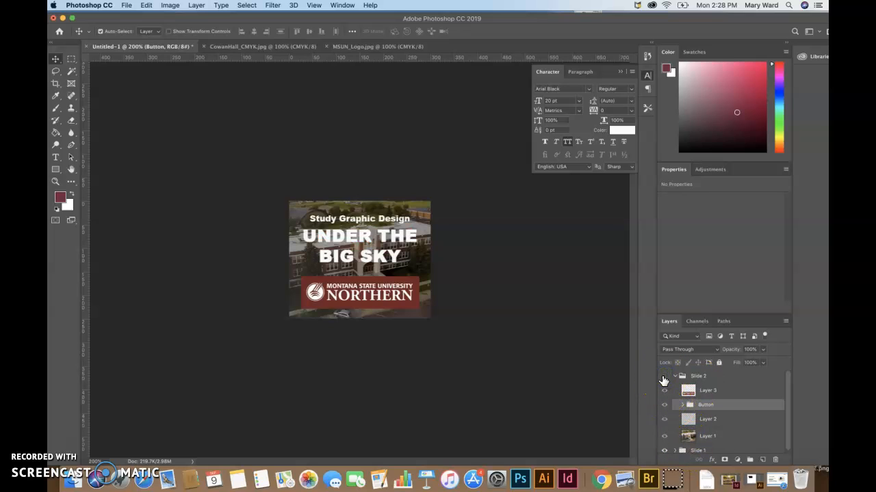
click(663, 376)
scroll(699, 418, down, 1)
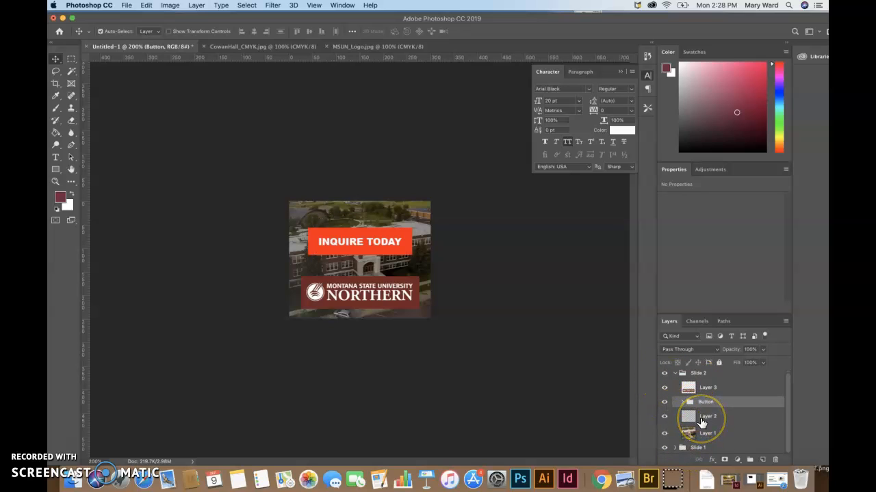
click(676, 373)
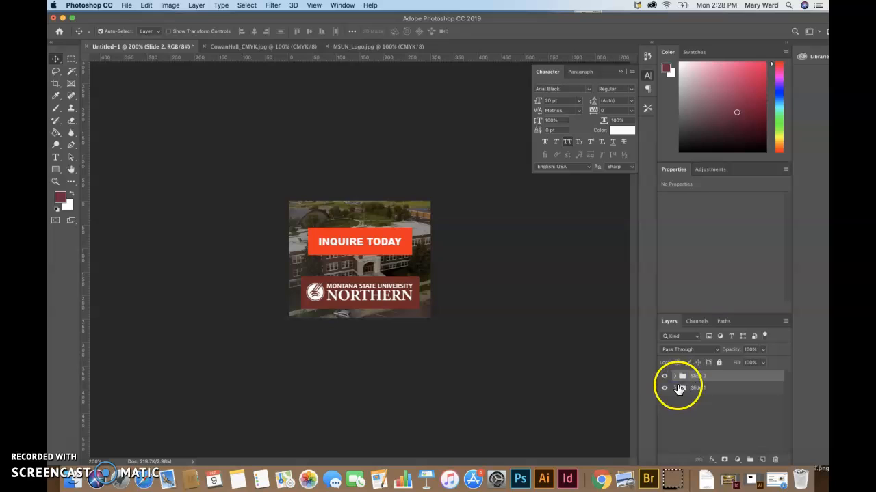
Step: Compare the two slides by repeatedly hiding and reshowing the Slide 2 group
click(663, 377)
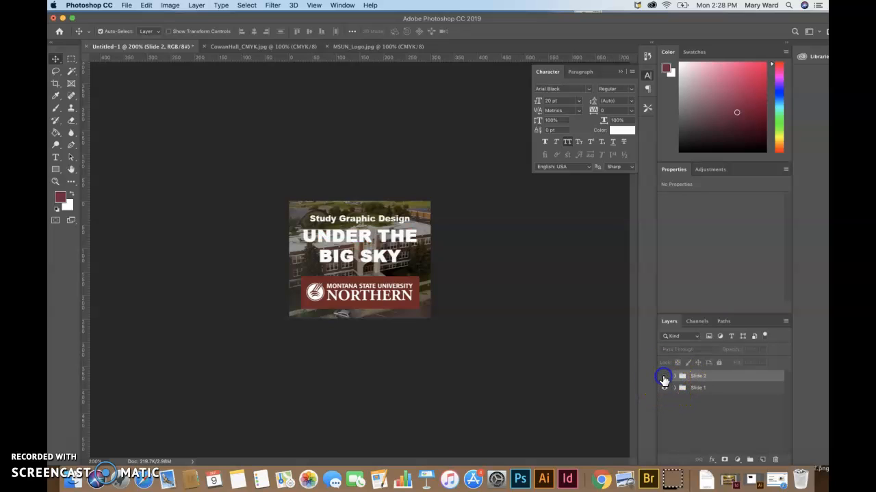
click(663, 377)
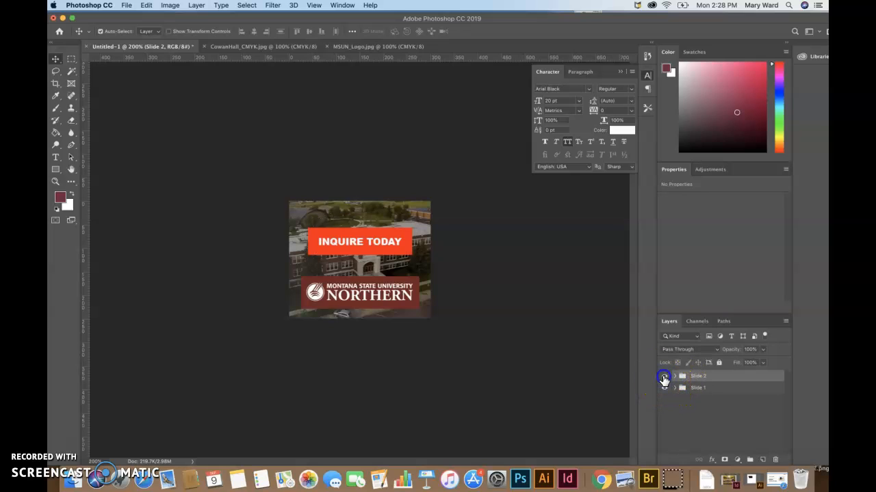
click(663, 377)
click(664, 377)
click(664, 378)
click(677, 387)
click(665, 377)
Step: Collapse the character settings, open the Timeline, and shrink and position it below the banner
click(622, 73)
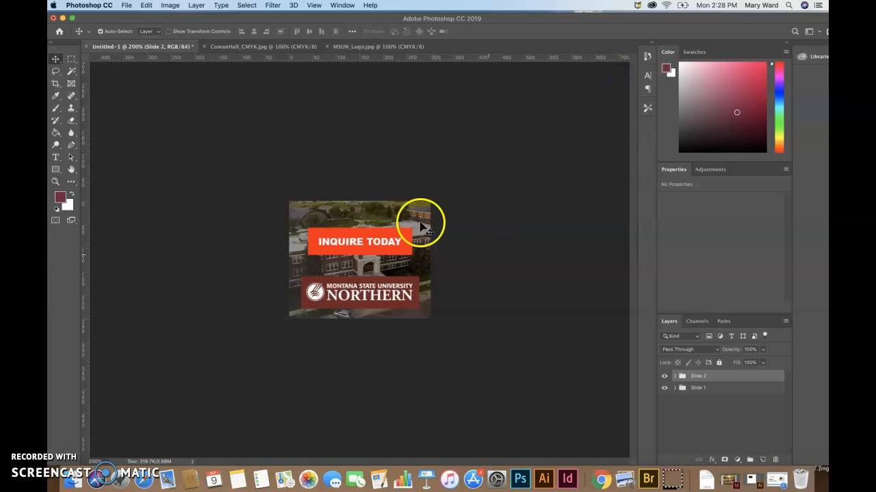
click(342, 5)
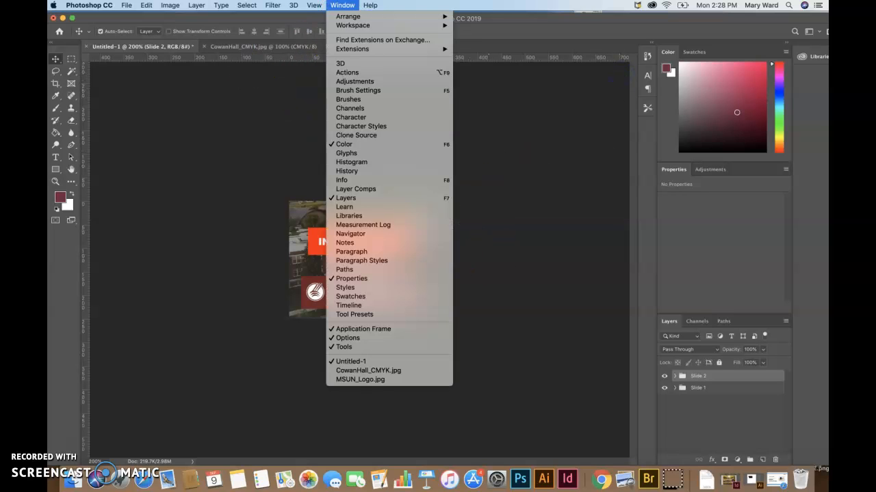
click(349, 308)
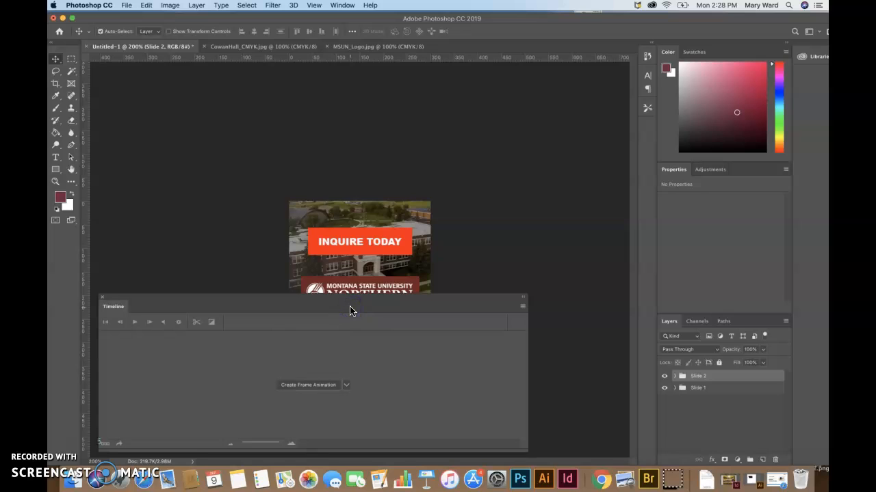
drag(385, 299, 383, 318)
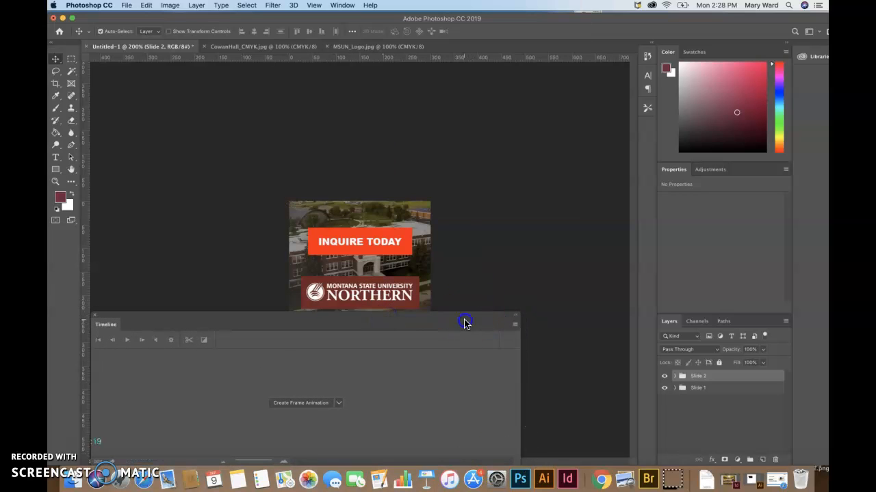
drag(465, 322, 465, 290)
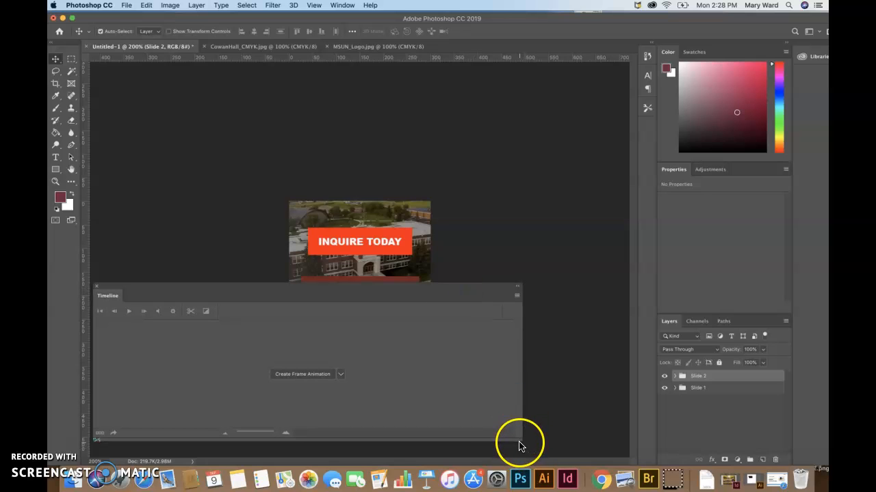
drag(506, 442, 511, 404)
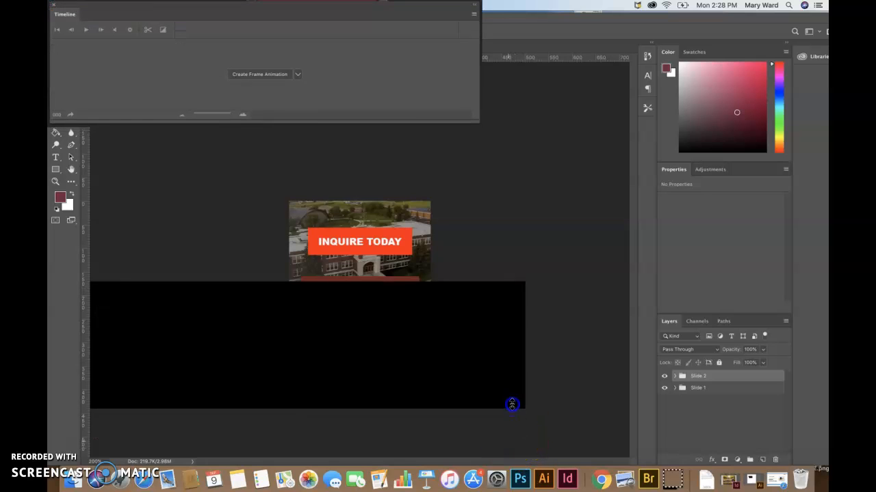
drag(471, 288, 481, 333)
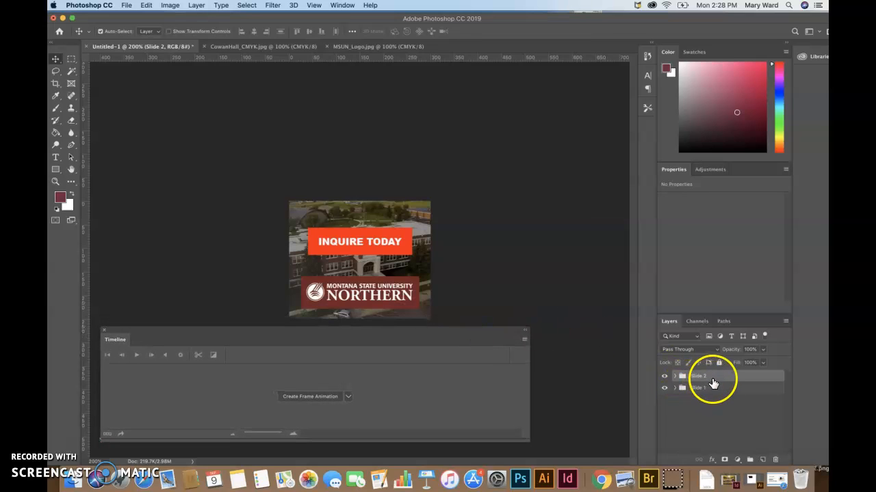
Step: Create a frame animation from the banner with Slide 2 selected and move the Timeline further below the artwork
click(711, 391)
click(711, 379)
click(326, 397)
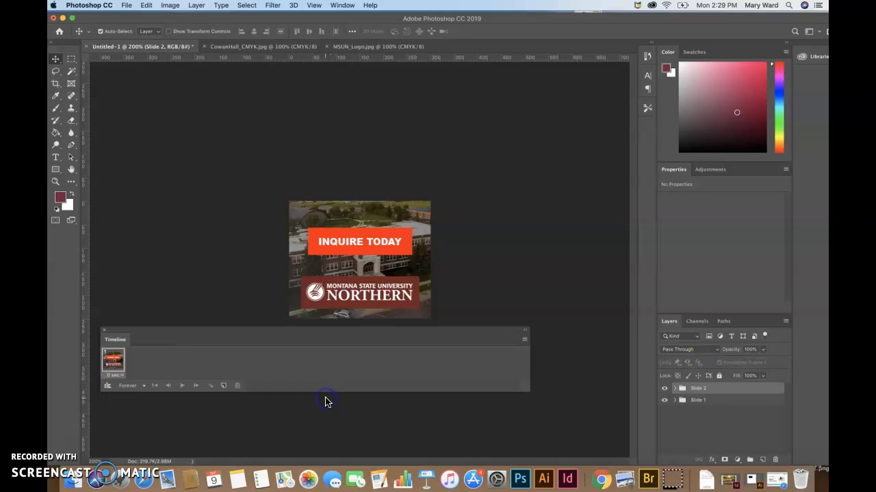
drag(288, 333, 293, 357)
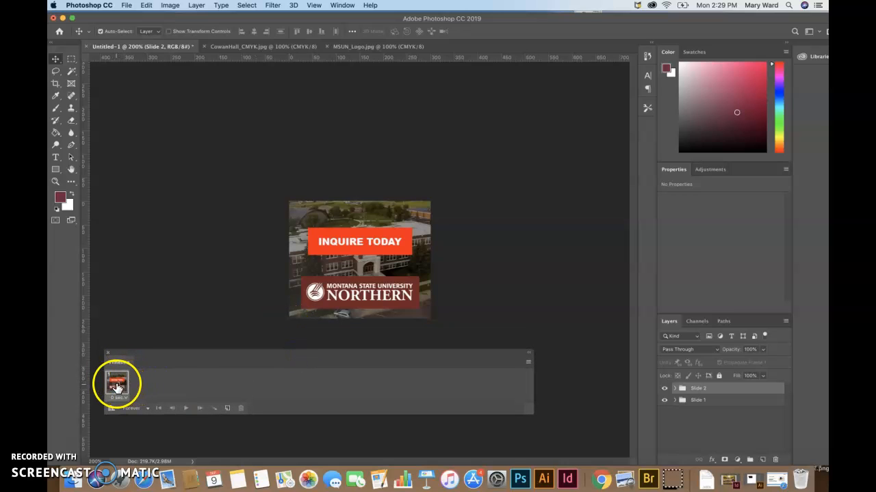
Step: Duplicate frame 1 as a second animation frame and delete the empty Frame 2 layer
drag(680, 389, 688, 405)
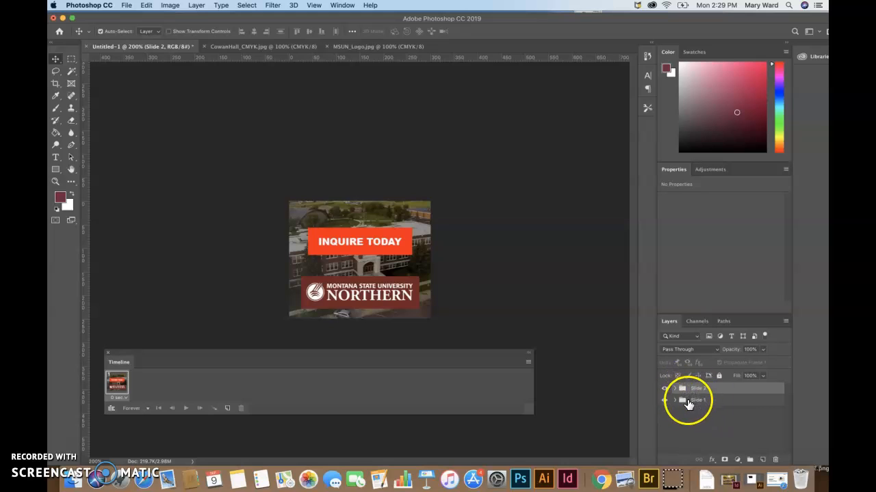
click(121, 387)
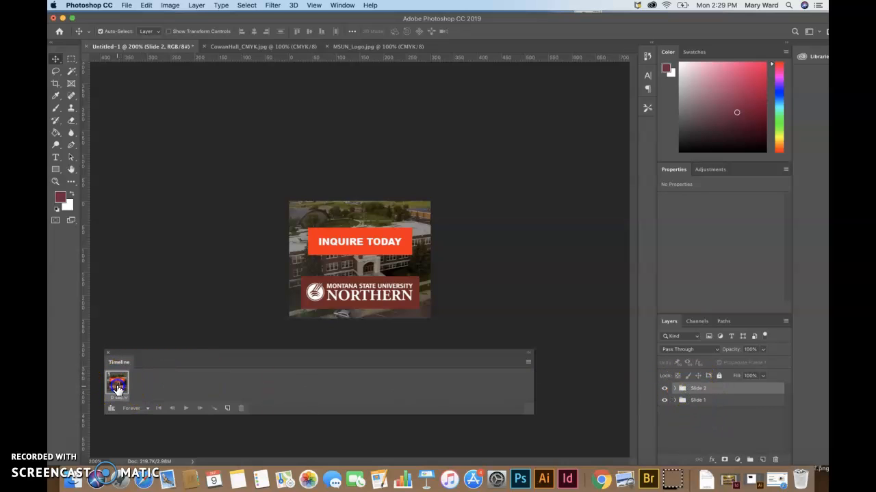
drag(117, 387, 227, 409)
click(122, 391)
click(139, 391)
click(114, 391)
mouse_move(118, 385)
mouse_down()
mouse_move(107, 376)
mouse_move(116, 385)
mouse_up()
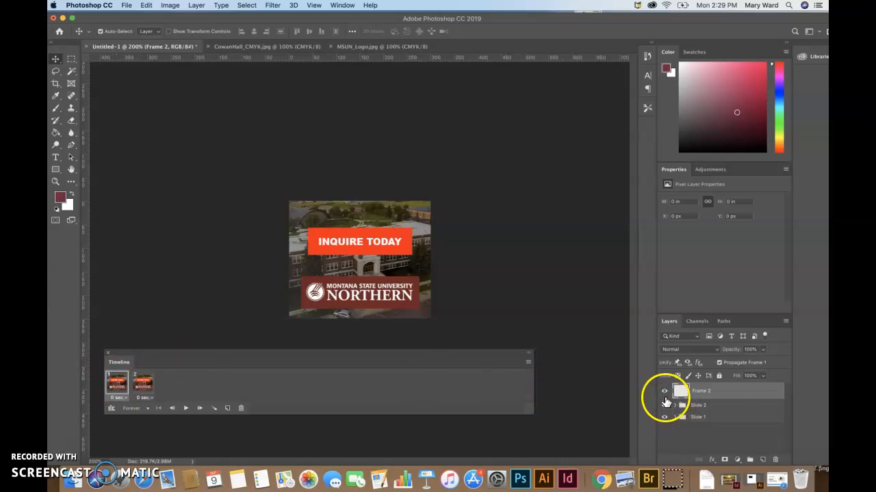
drag(721, 394, 776, 459)
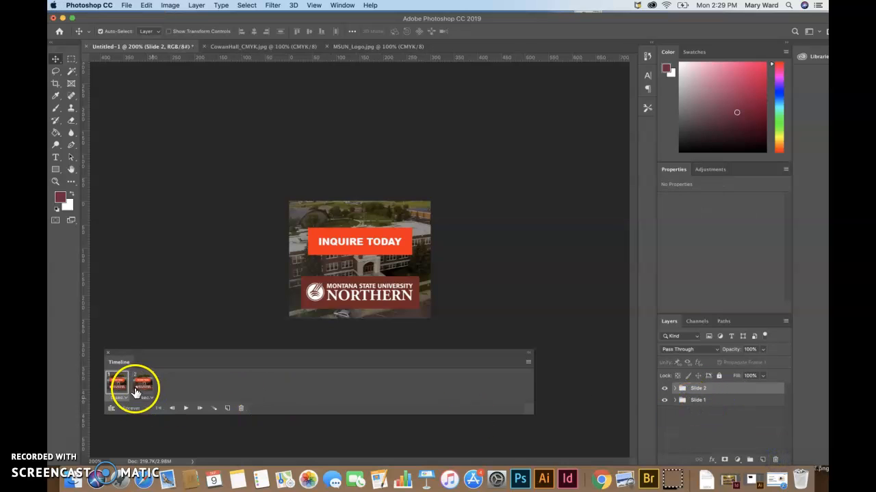
Step: Hide the Slide 2 group in frame 1 so that the frame displays Slide 1
click(116, 386)
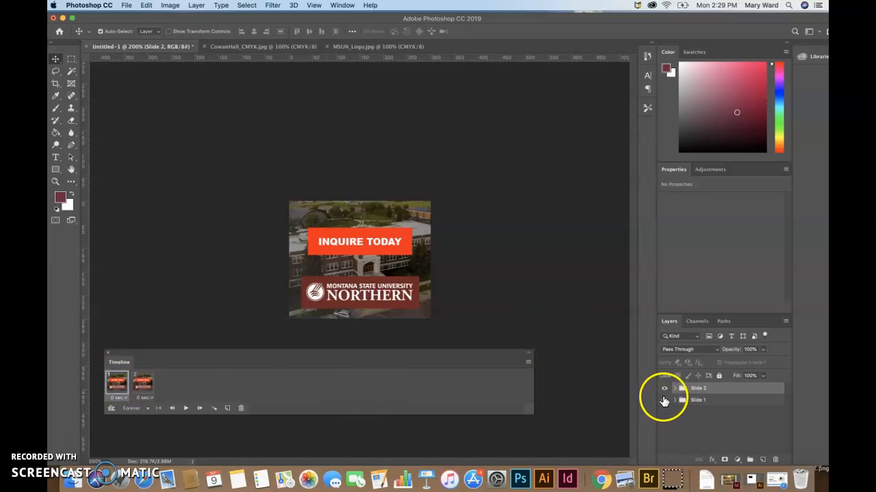
click(663, 389)
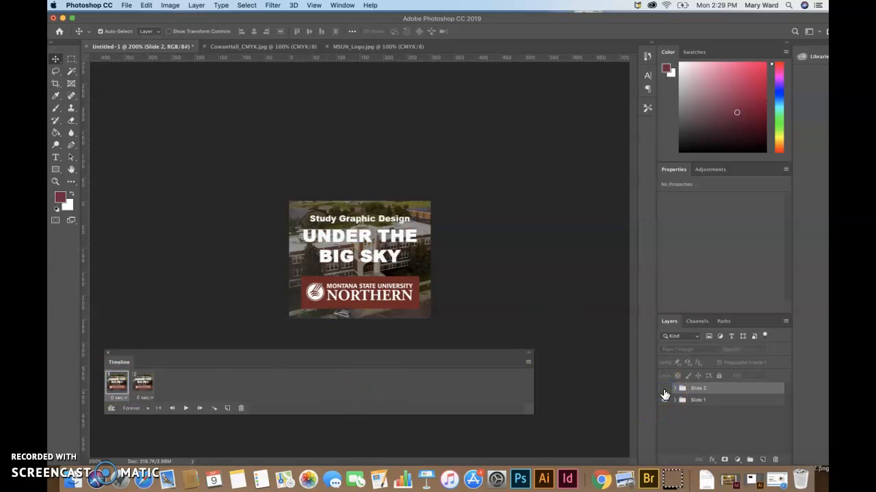
Step: Show the Slide 2 group and hide the Slide 1 group in animation frame 2
click(143, 383)
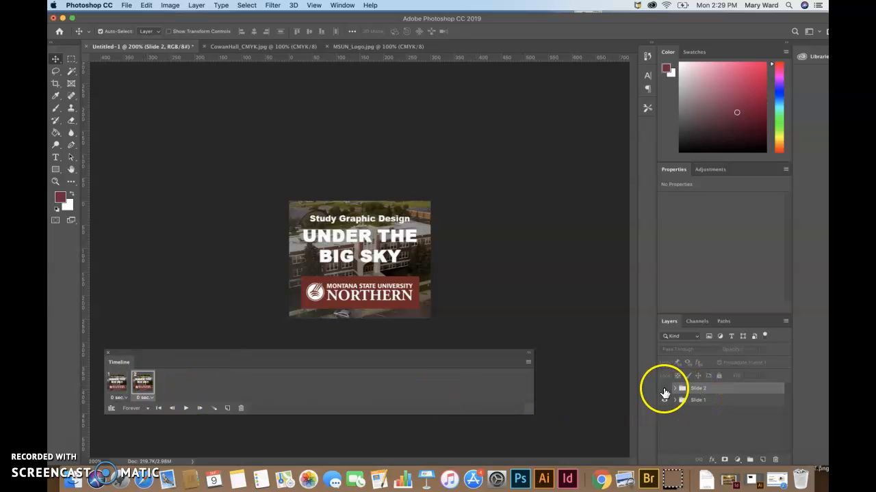
click(663, 389)
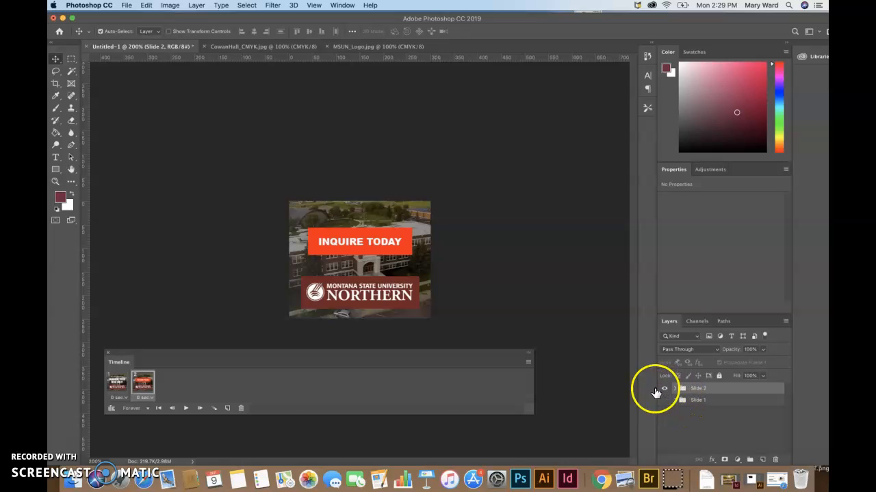
Step: Alternate between animation frames 1 and 2 to compare which slide each one displays
click(117, 384)
click(140, 390)
click(117, 390)
click(141, 390)
click(117, 390)
click(143, 391)
click(117, 390)
click(141, 390)
click(117, 391)
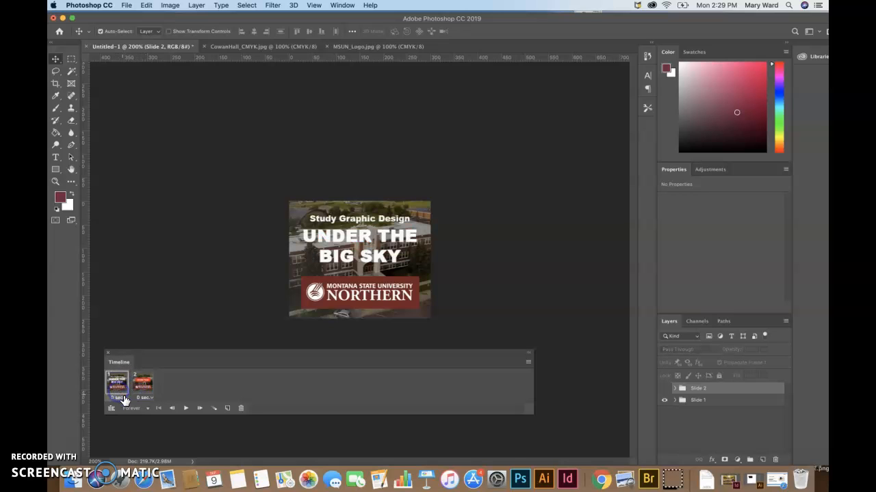
Step: Set the frame delay to 2 seconds for frame 1 and 5 seconds for frame 2
click(119, 398)
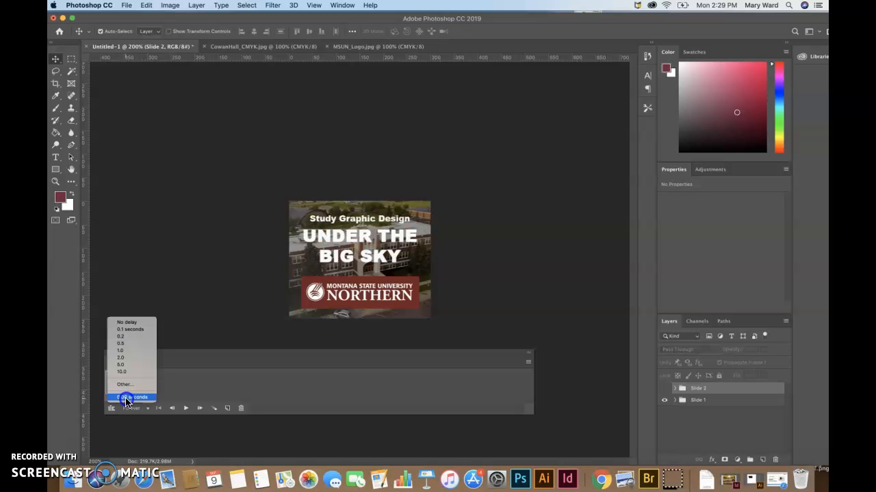
click(121, 357)
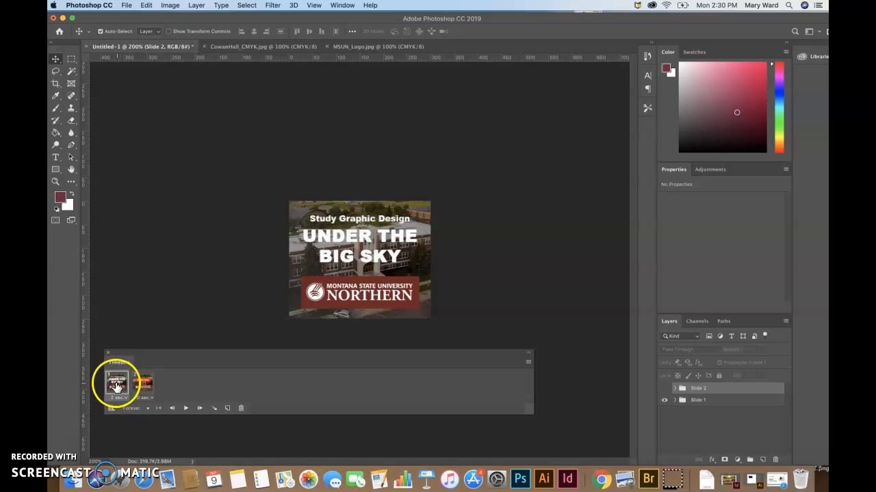
click(152, 398)
click(151, 360)
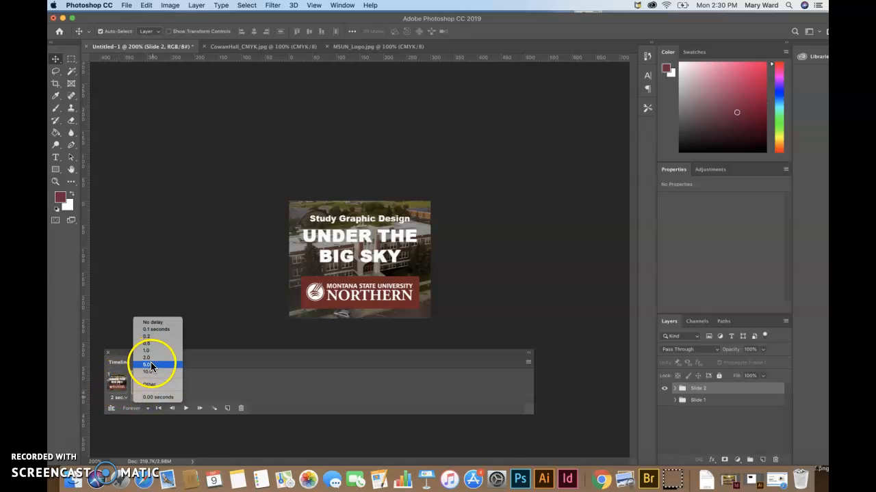
click(141, 397)
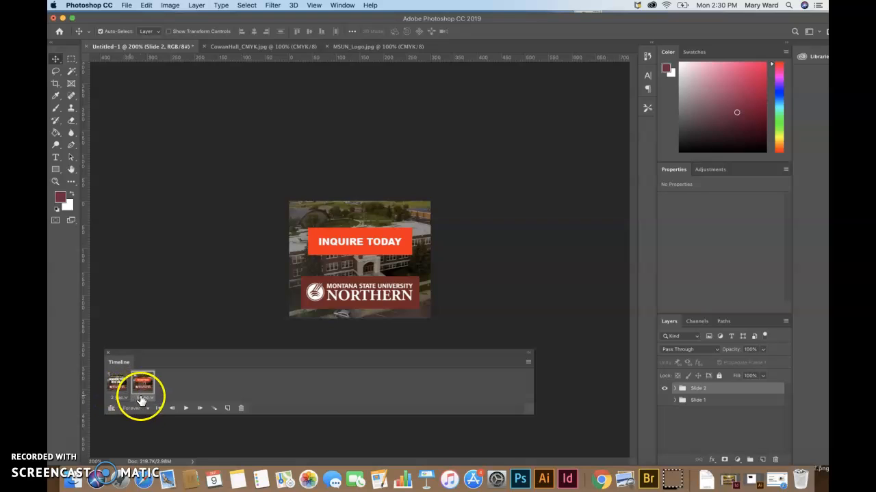
Step: Keep the animation's looping option at Forever and play the animation to preview the timing
click(134, 411)
click(137, 418)
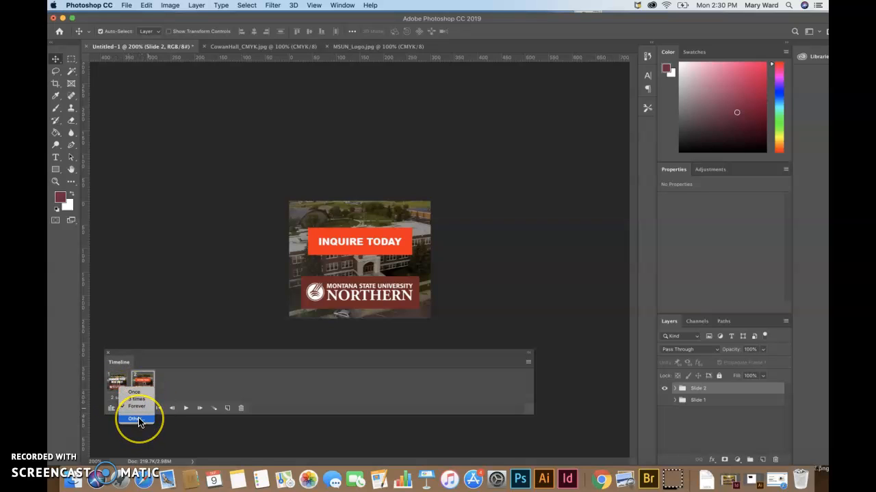
click(139, 404)
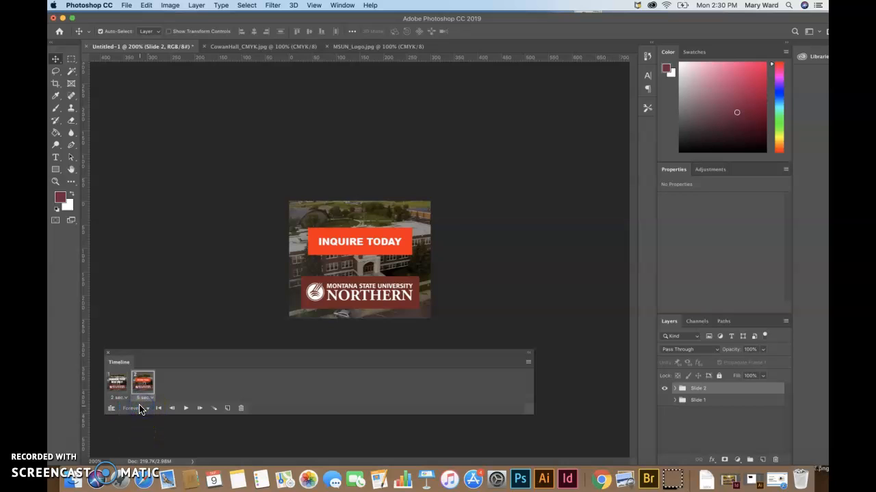
click(186, 410)
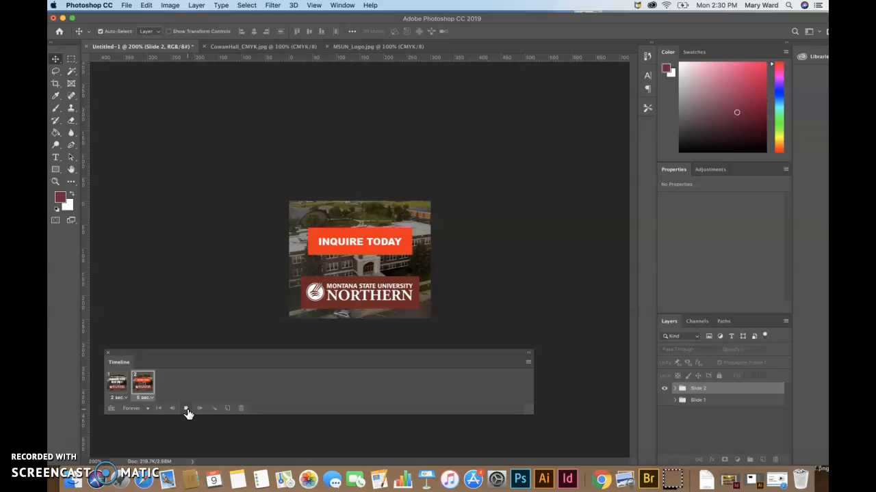
click(205, 389)
Step: Start saving the document under a new name and choose the Animated GIF Photoshop folder inside GDSN 340
click(127, 5)
click(141, 102)
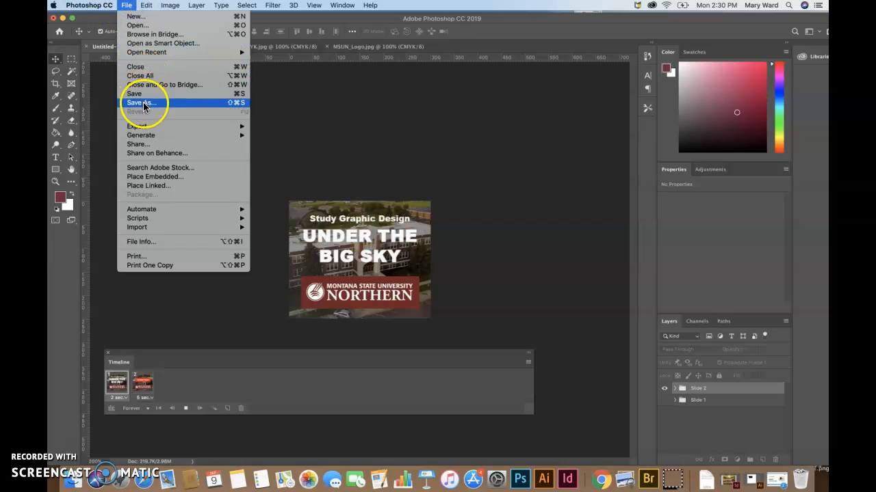
click(434, 123)
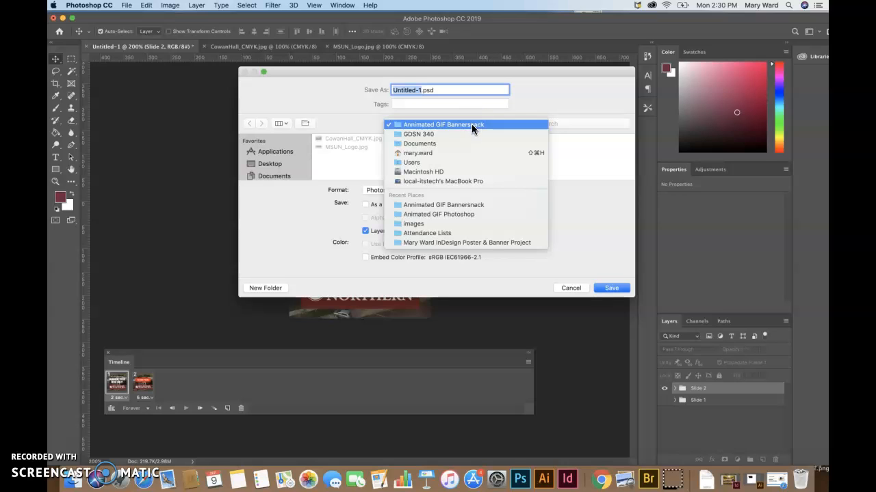
click(519, 100)
click(500, 121)
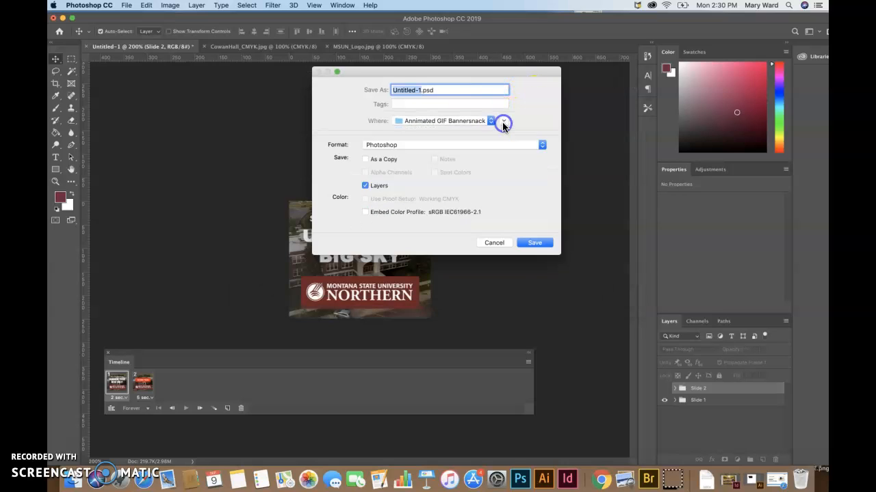
click(502, 121)
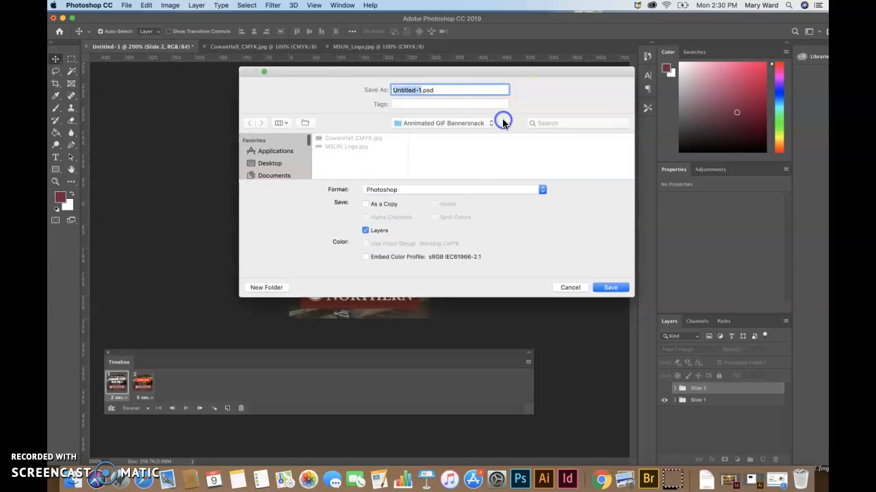
click(423, 124)
click(420, 132)
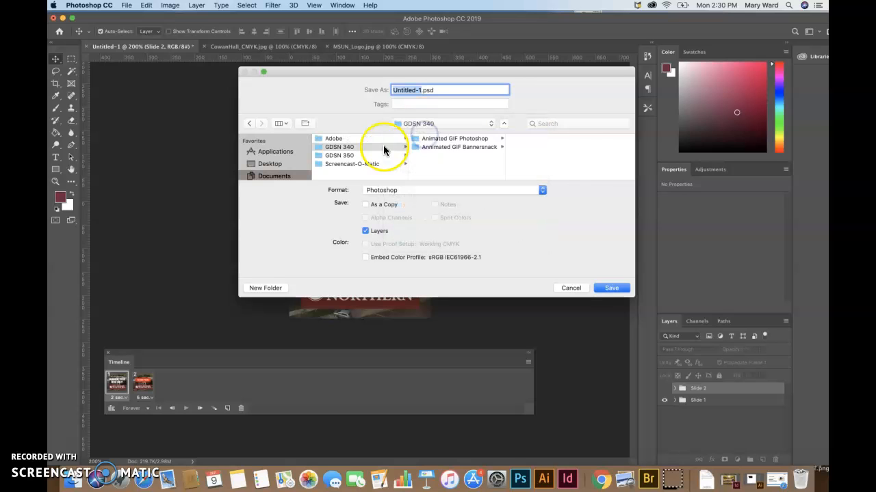
click(445, 141)
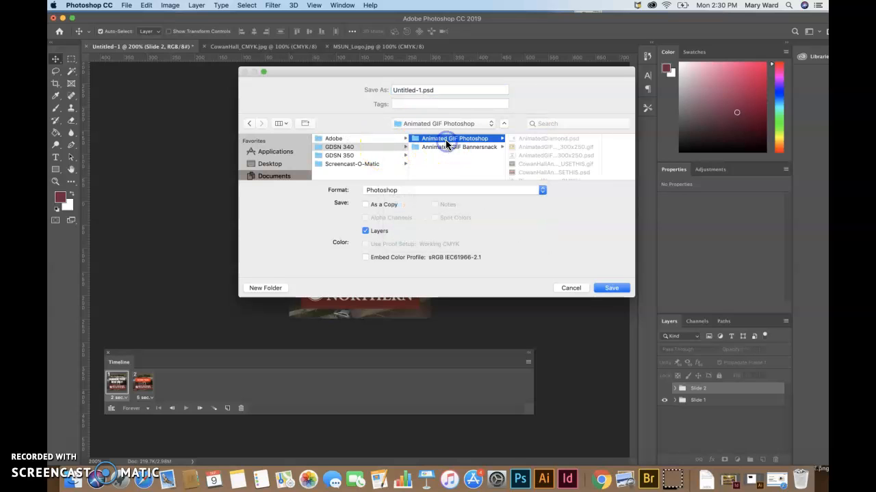
Step: Name the file AnimatedGifPhotoshopVideoDemo.psd and save it in Photoshop format with layers
click(421, 90)
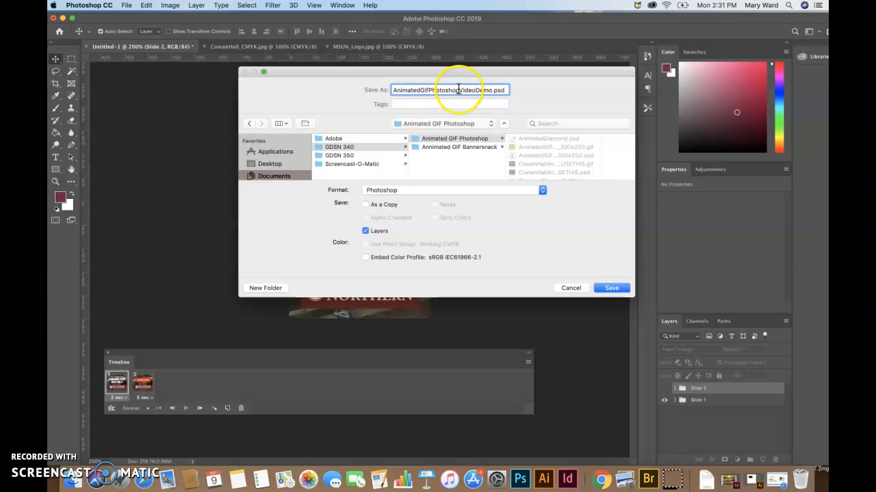
click(494, 91)
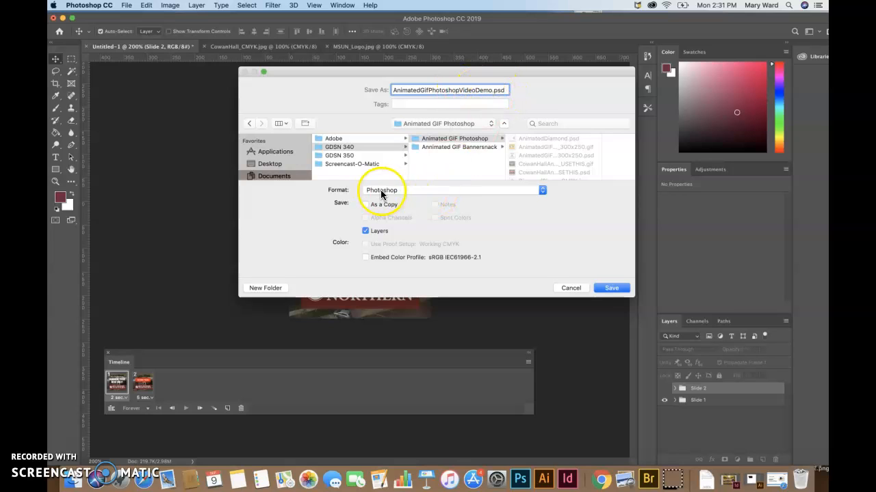
click(611, 288)
click(551, 197)
click(528, 321)
click(276, 219)
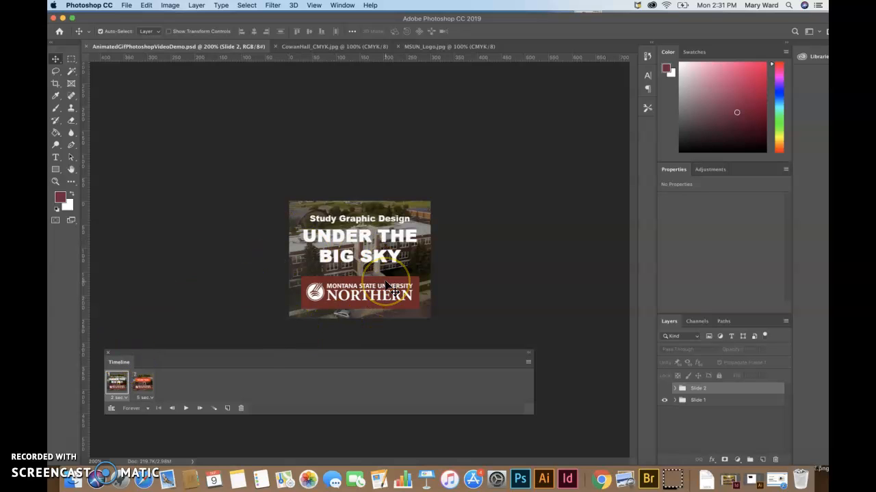
click(336, 151)
Step: Open Save for Web (Legacy) for the banner and choose the GIF 128 Dithered preset
click(126, 5)
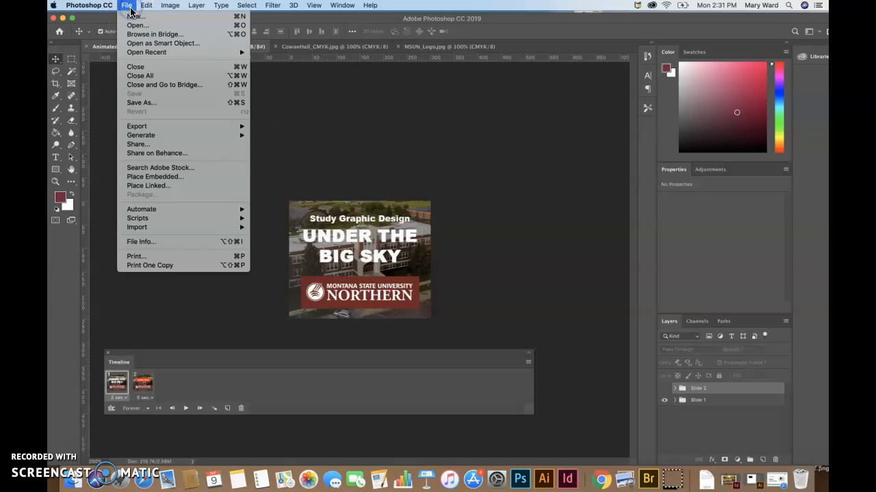
mouse_move(145, 130)
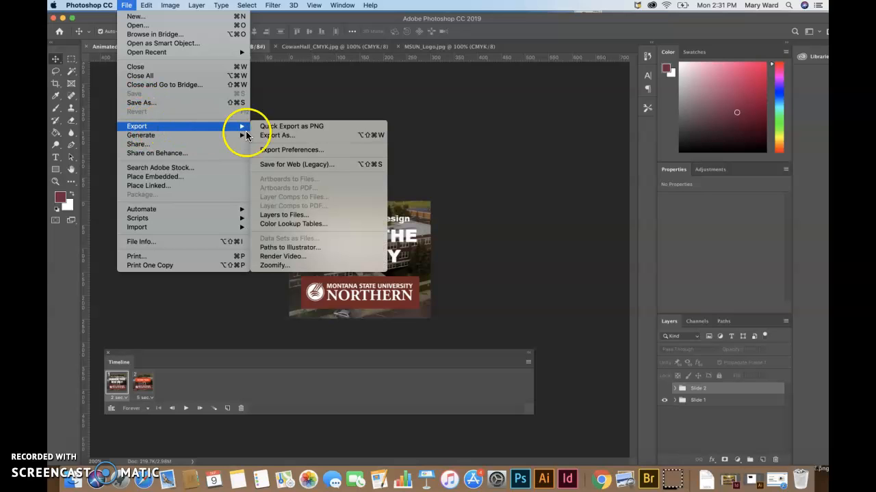
click(301, 165)
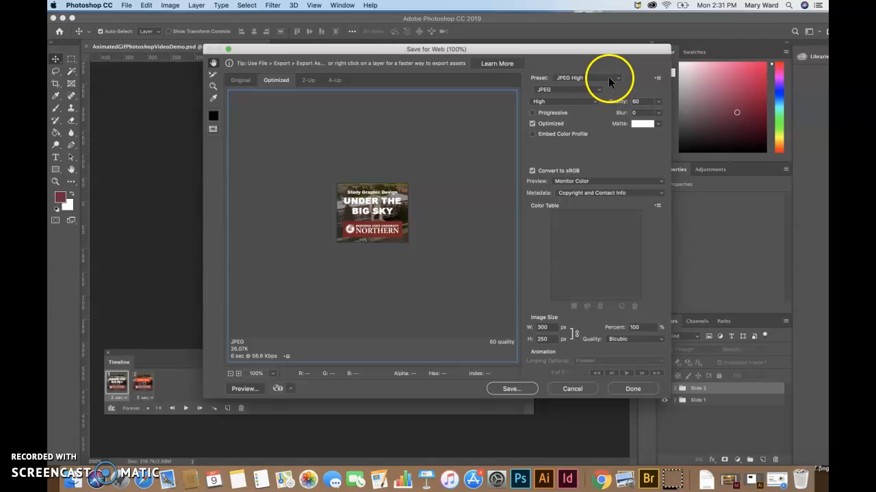
click(598, 79)
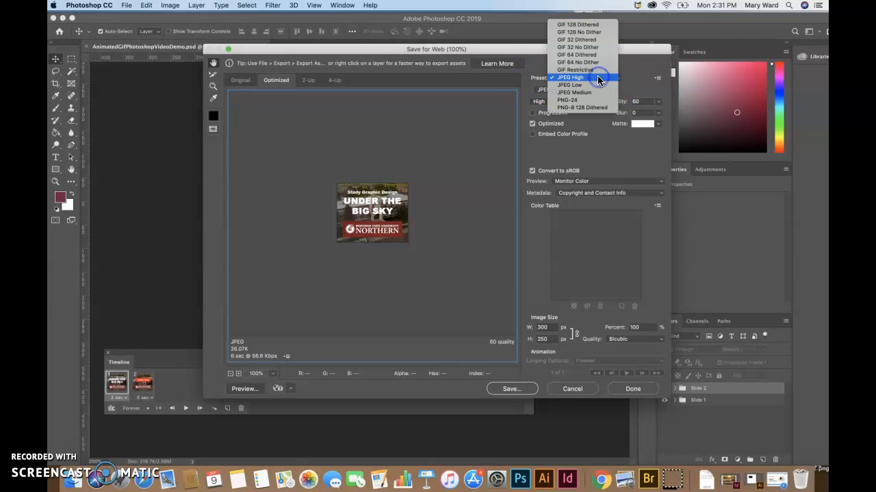
click(570, 24)
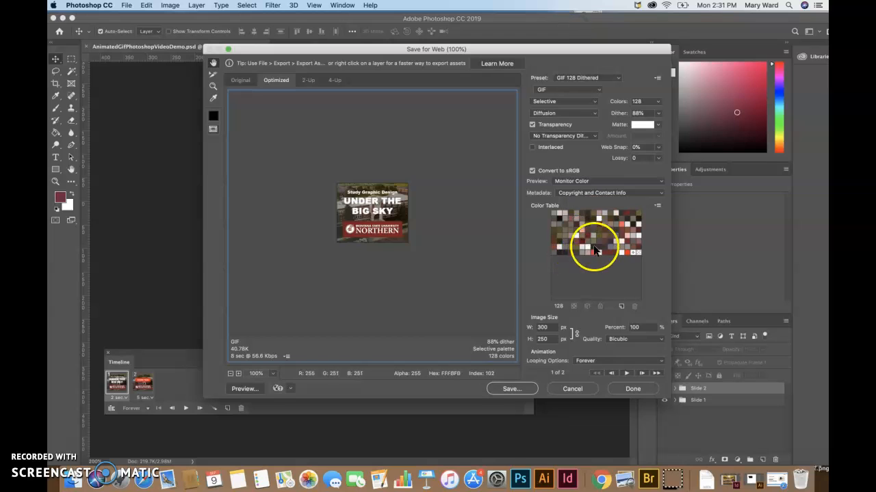
Step: Try the GIF 32 Dithered and GIF 64 Dithered presets to compare their file sizes and colors
click(582, 78)
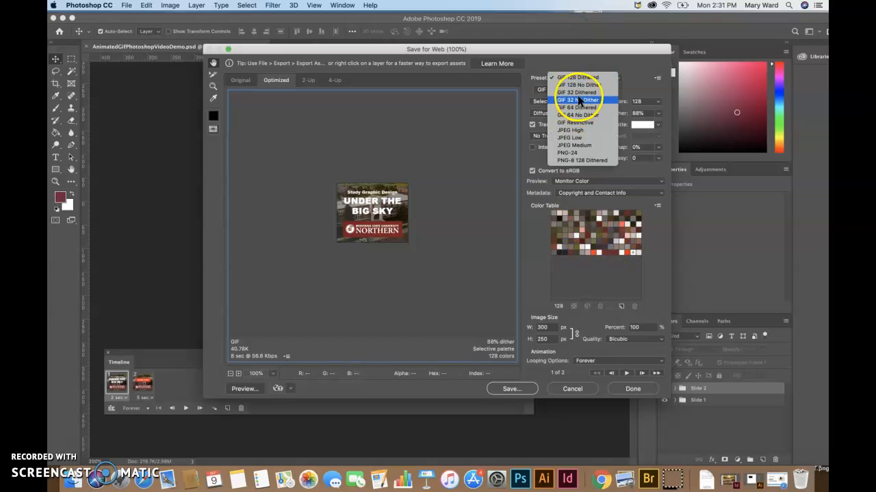
click(577, 93)
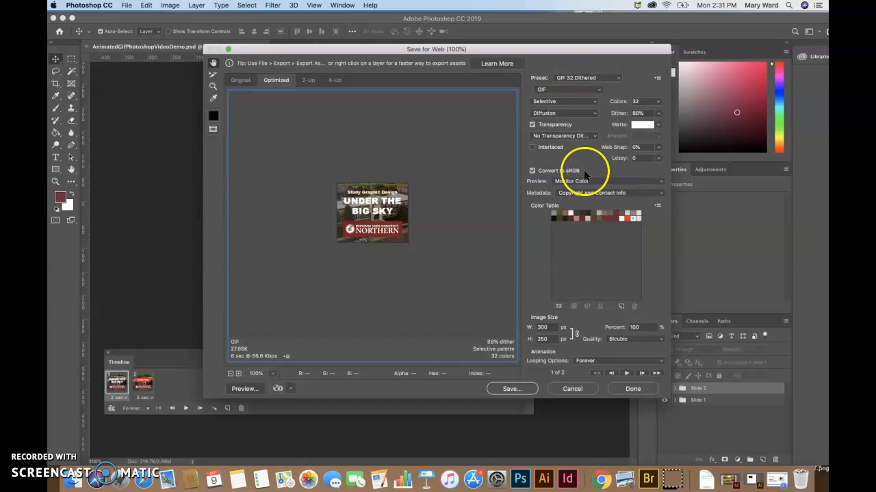
click(604, 76)
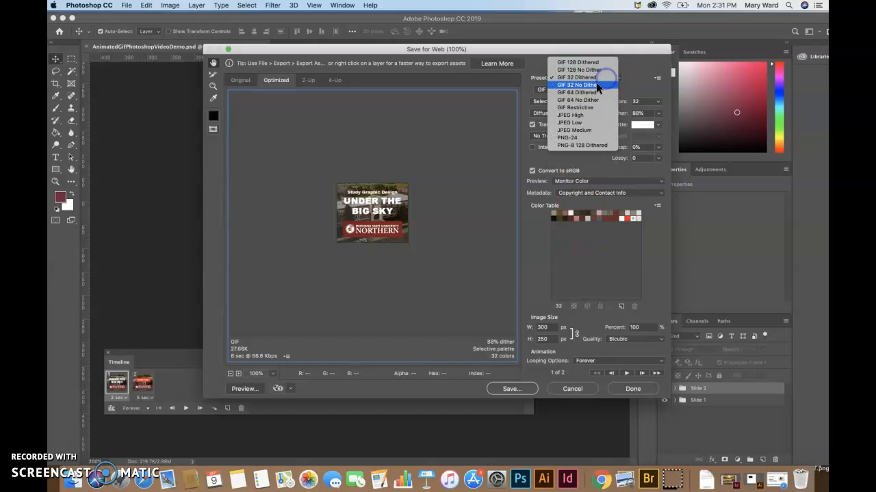
click(587, 91)
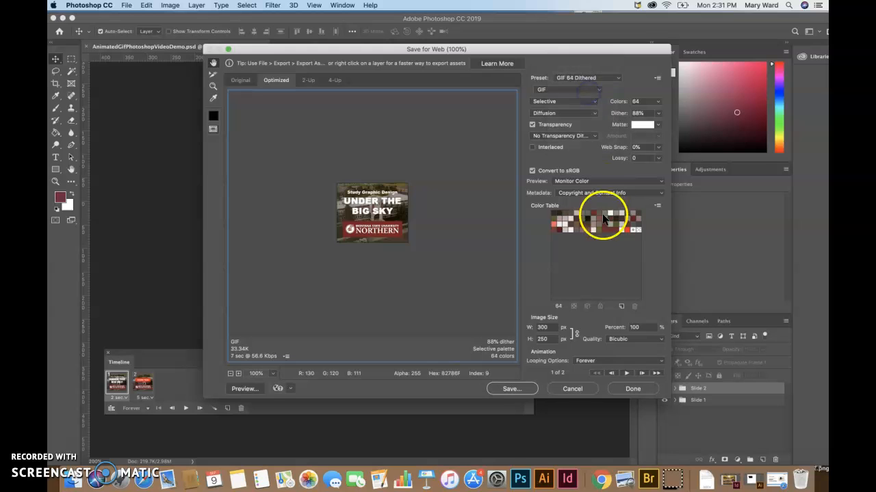
click(599, 78)
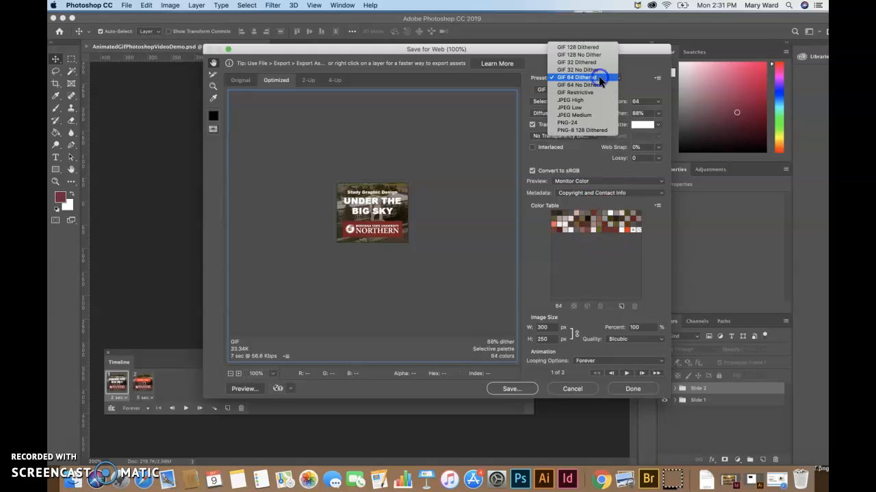
click(599, 77)
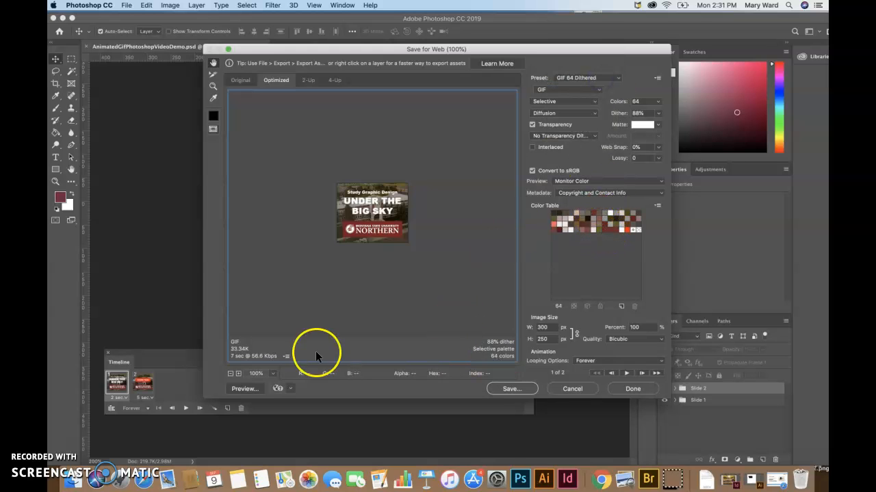
click(590, 77)
click(587, 62)
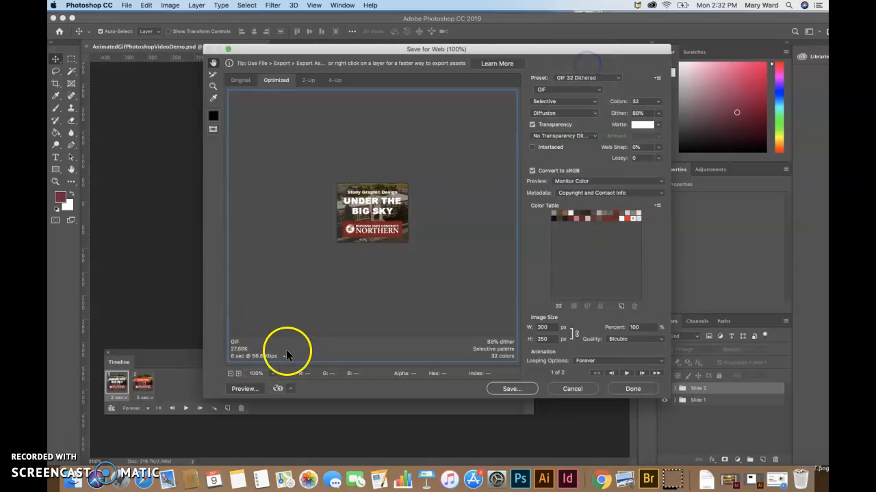
Step: Choose the GIF 128 Dithered preset and save AnimatedGifPhotoshopVideoDemo.gif in the Animated GIF Photoshop folder
click(606, 78)
click(604, 62)
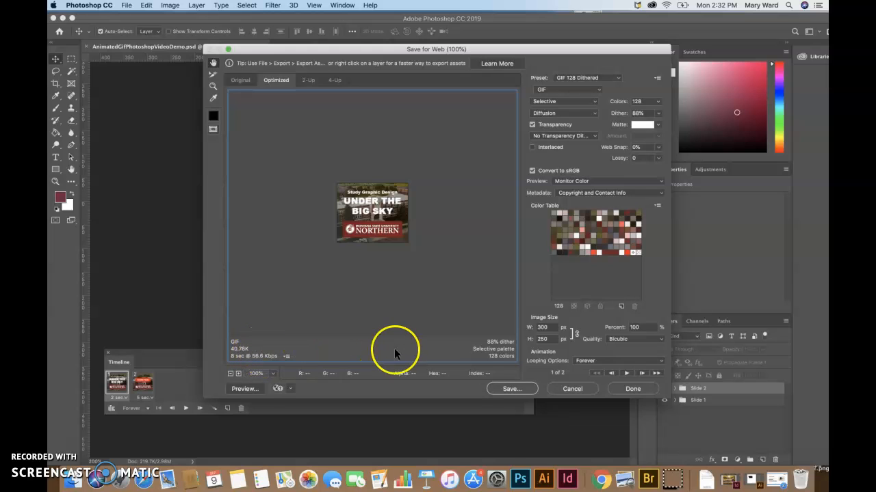
click(509, 388)
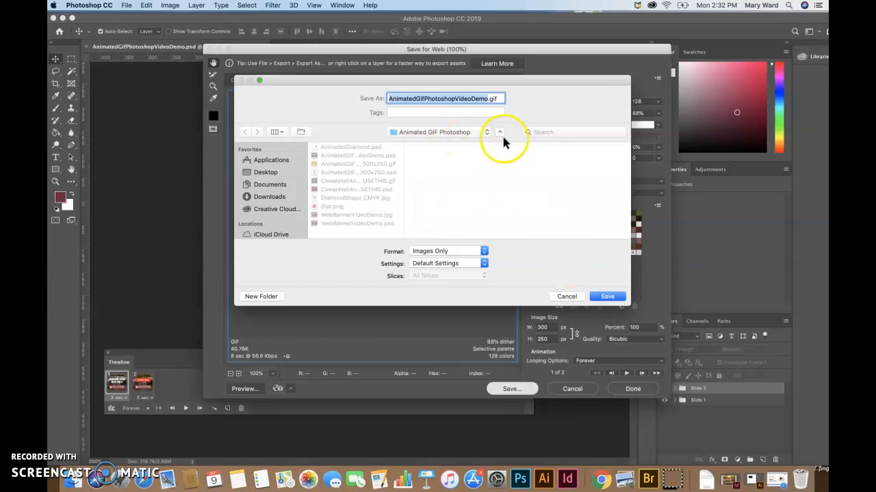
click(615, 297)
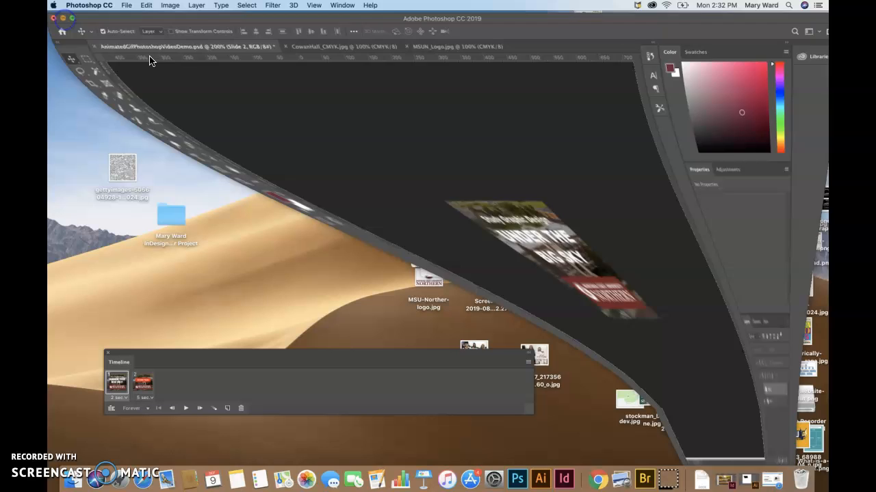
Step: Minimize the Photoshop document window to reach the Animated GIF Photoshop folder in Finder
click(62, 17)
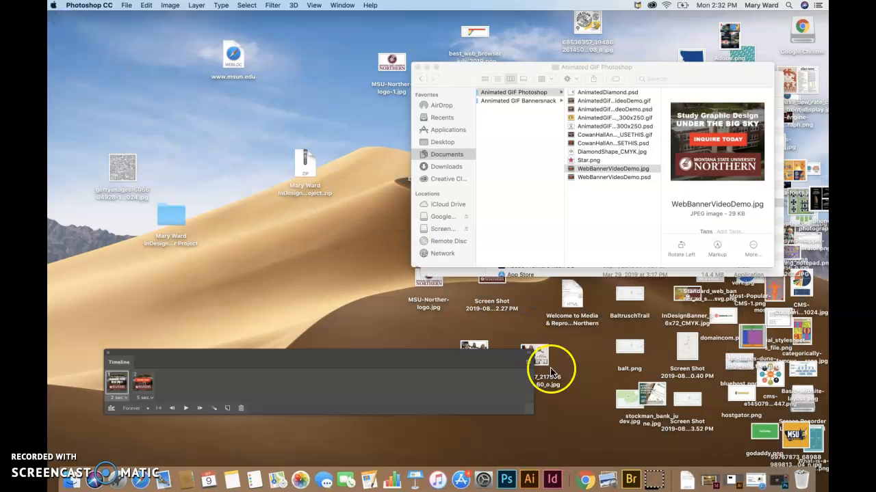